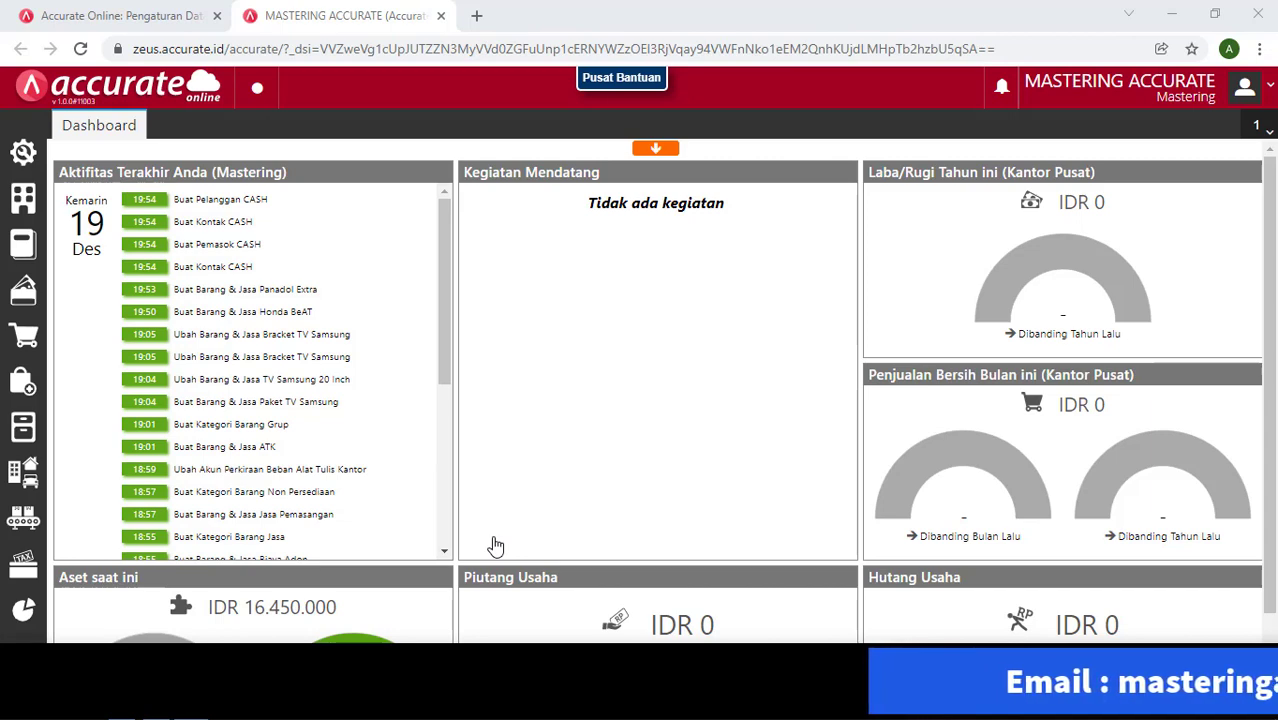
Open a new goods and services record and view the available item types under Jenis Barang.
{"action": "left_click", "coordinate": [25, 432]}
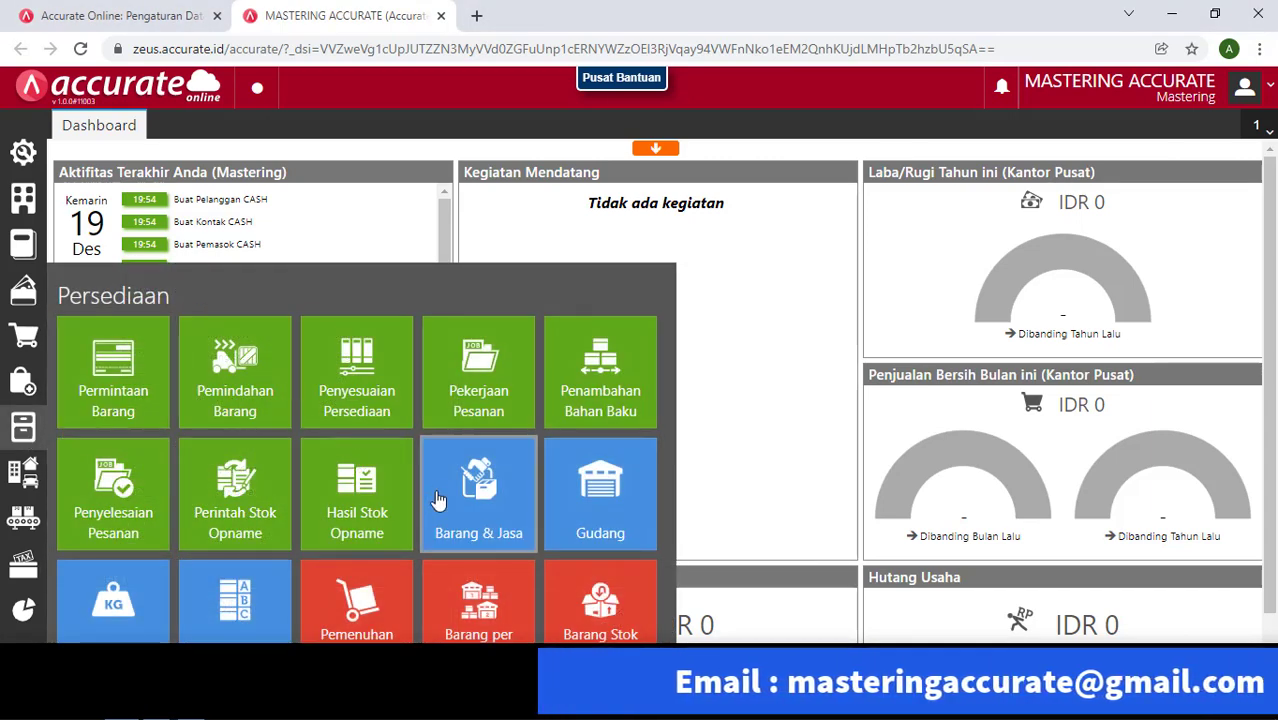
{"action": "left_click", "coordinate": [438, 500]}
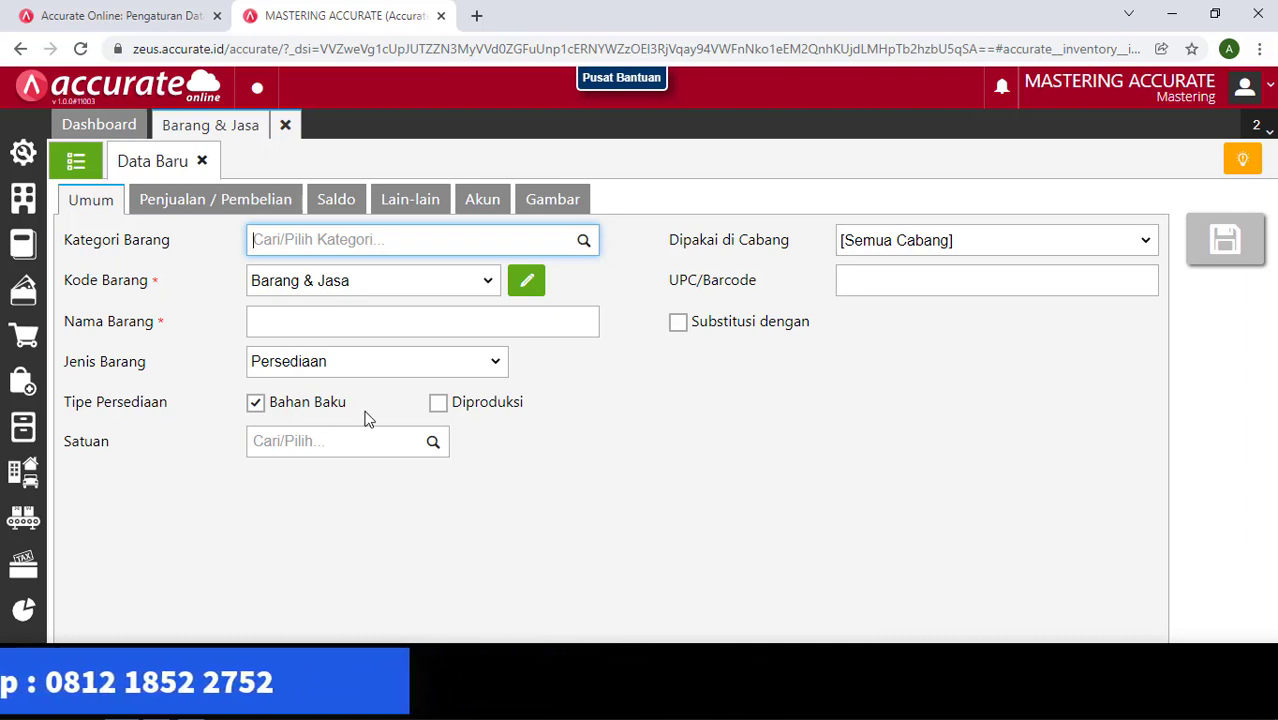
{"action": "left_click", "coordinate": [405, 364]}
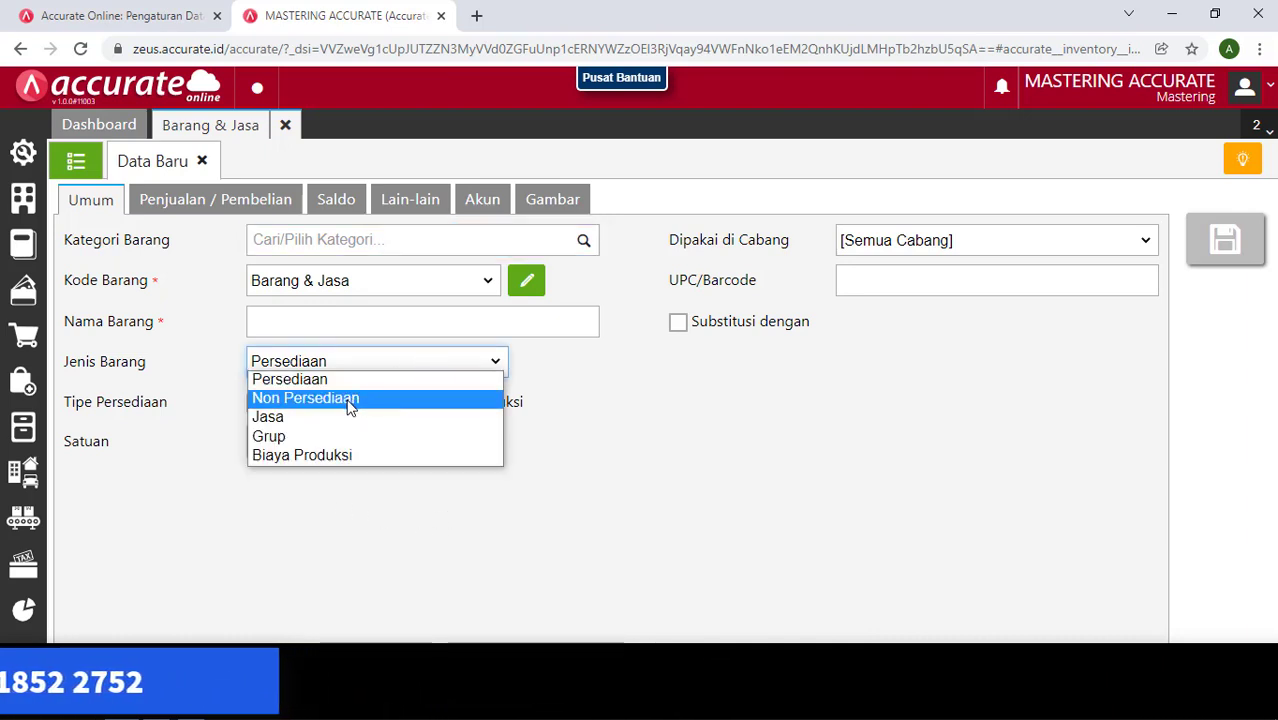
Open the TV Samsung 20 Inch item from the goods list and review its default accounts and opening balance.
{"action": "left_click", "coordinate": [75, 161]}
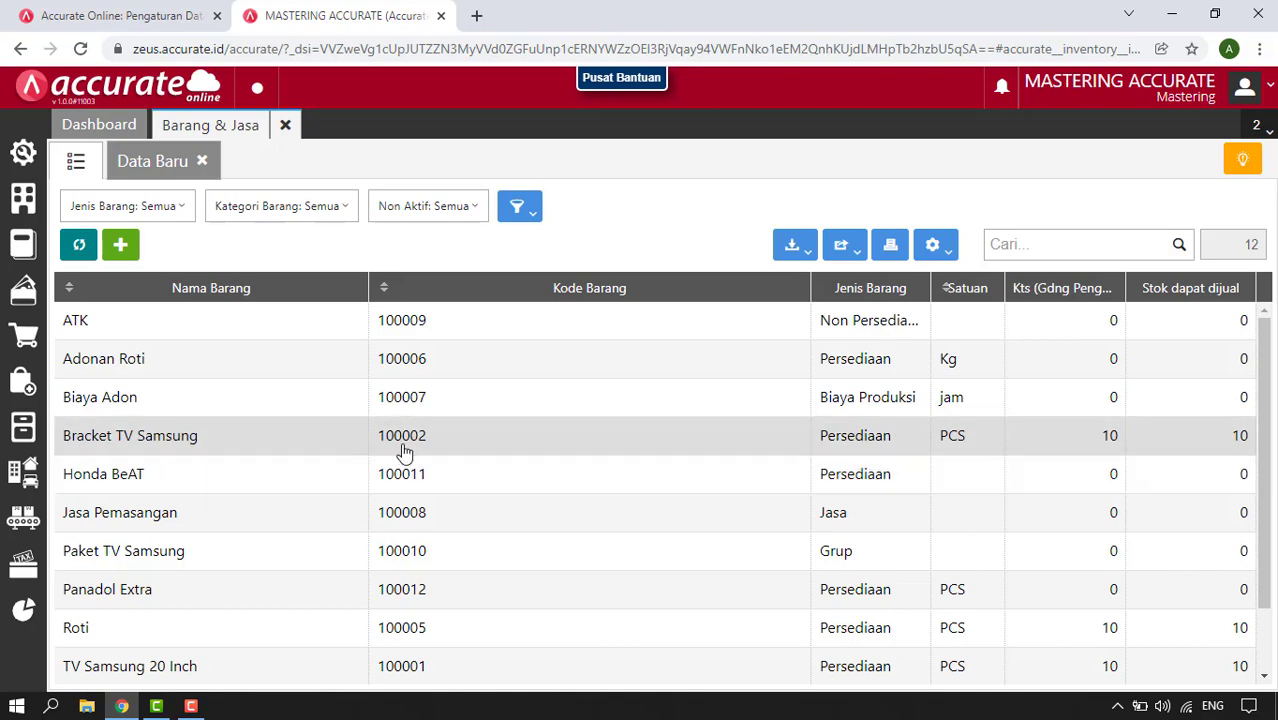
{"action": "scroll", "coordinate": [403, 452], "scroll_direction": "down", "scroll_amount": 2}
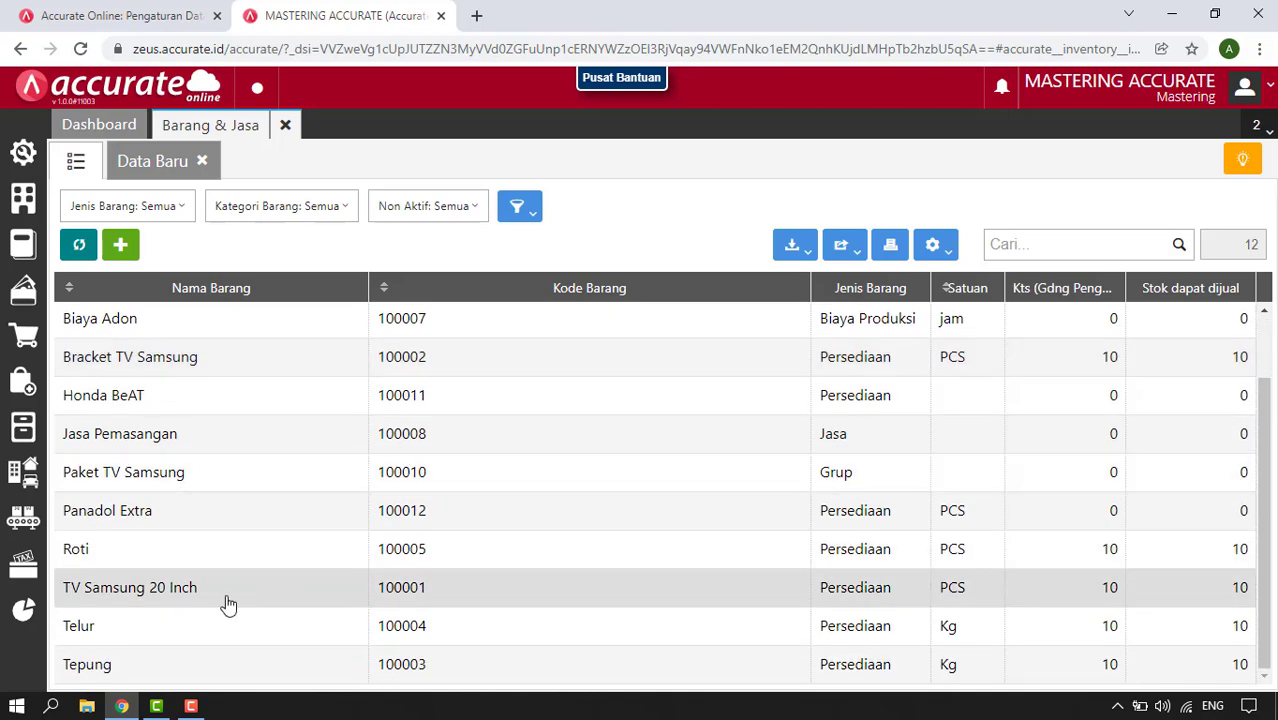
{"action": "left_click", "coordinate": [228, 604]}
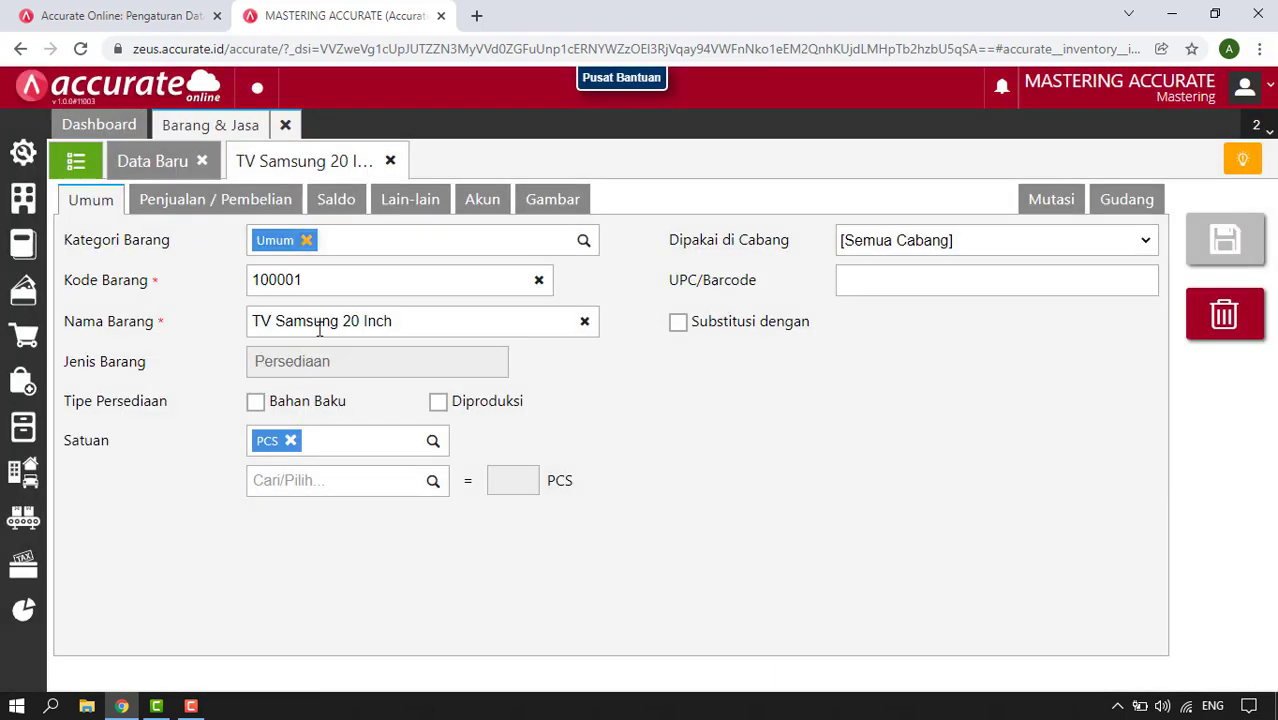
{"action": "left_click", "coordinate": [488, 212]}
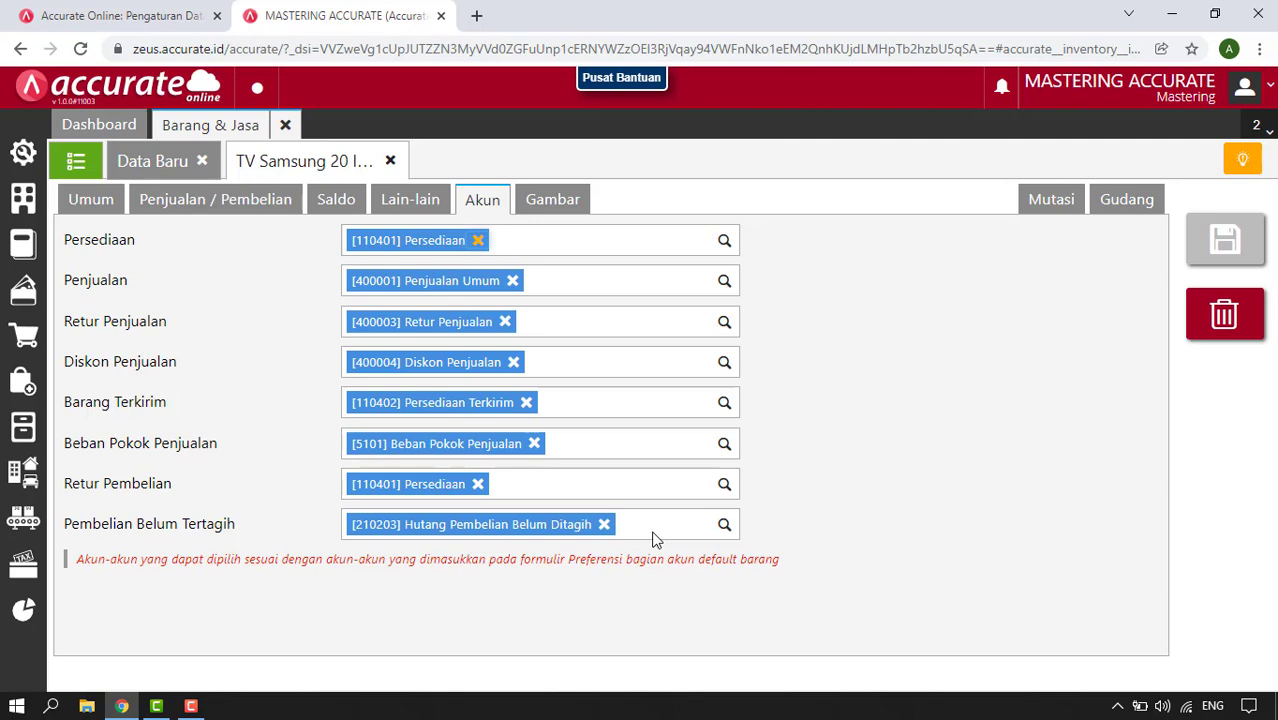
{"action": "left_click", "coordinate": [335, 208]}
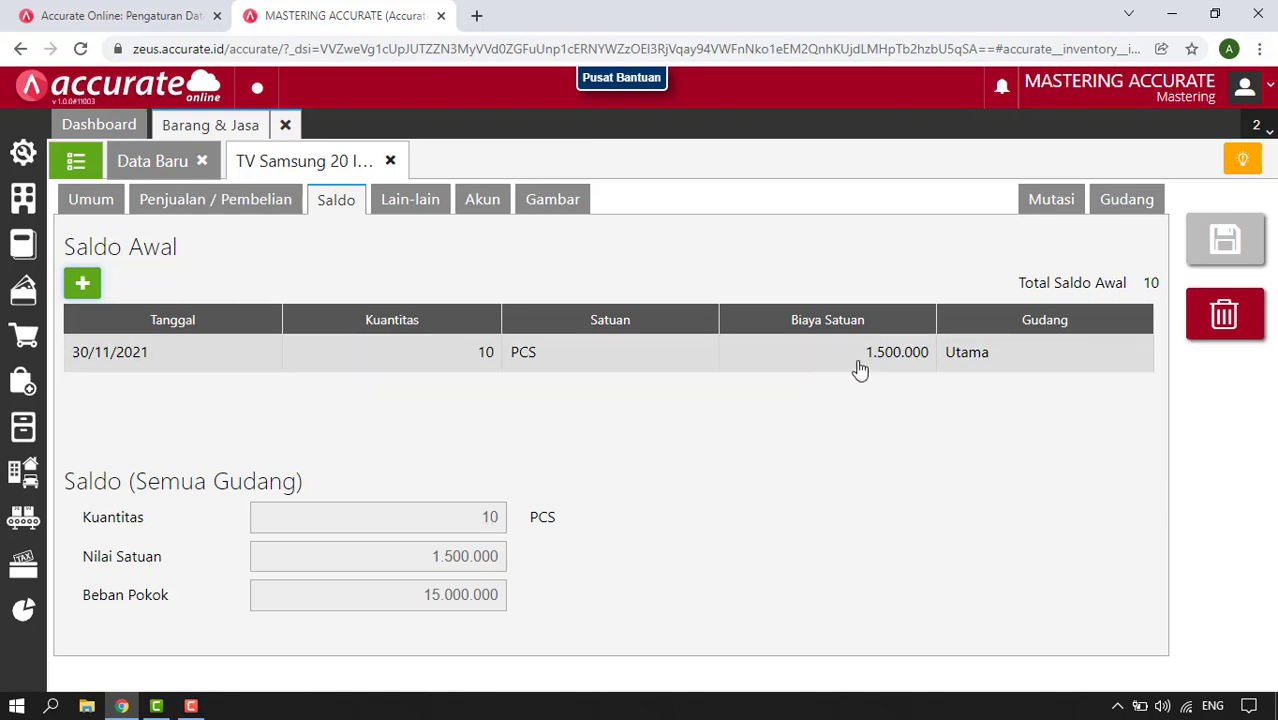
List the TV's stock mutations from 01/01/2000 and inspect its inventory adjustment, closing both records when done.
{"action": "left_click", "coordinate": [1049, 205]}
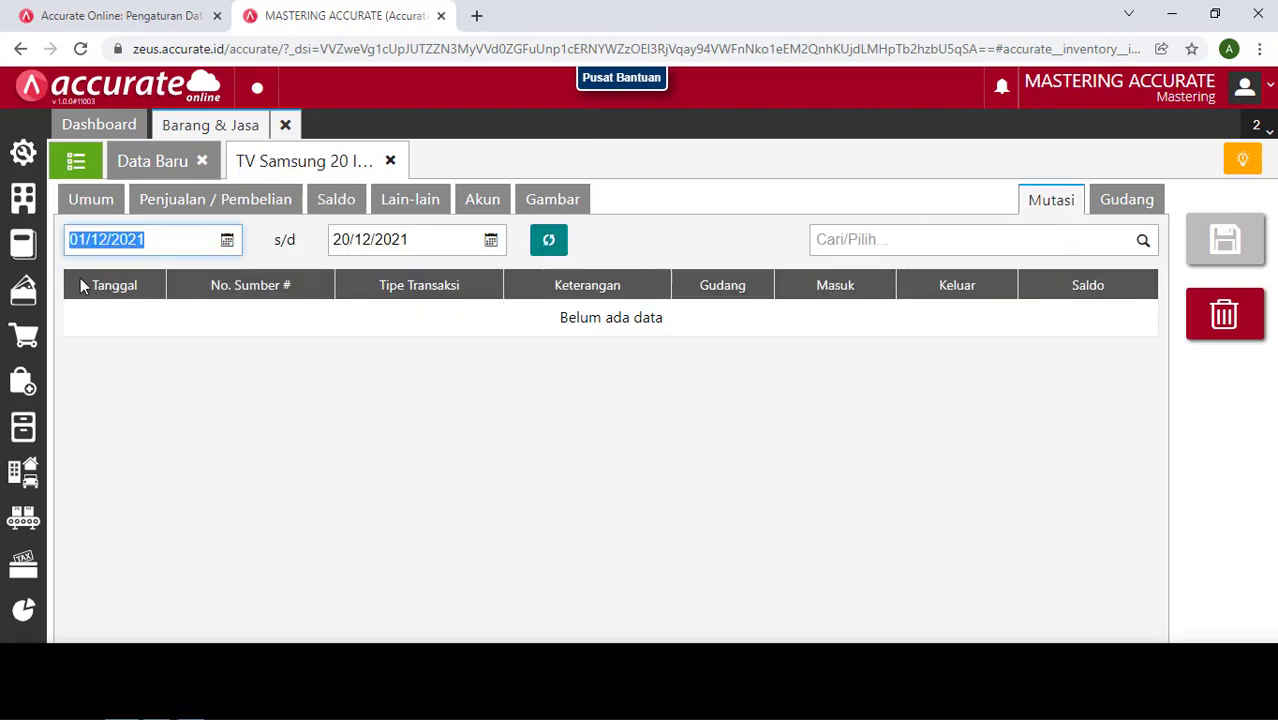
{"action": "type", "text": "01012000"}
{"action": "left_click", "coordinate": [552, 248]}
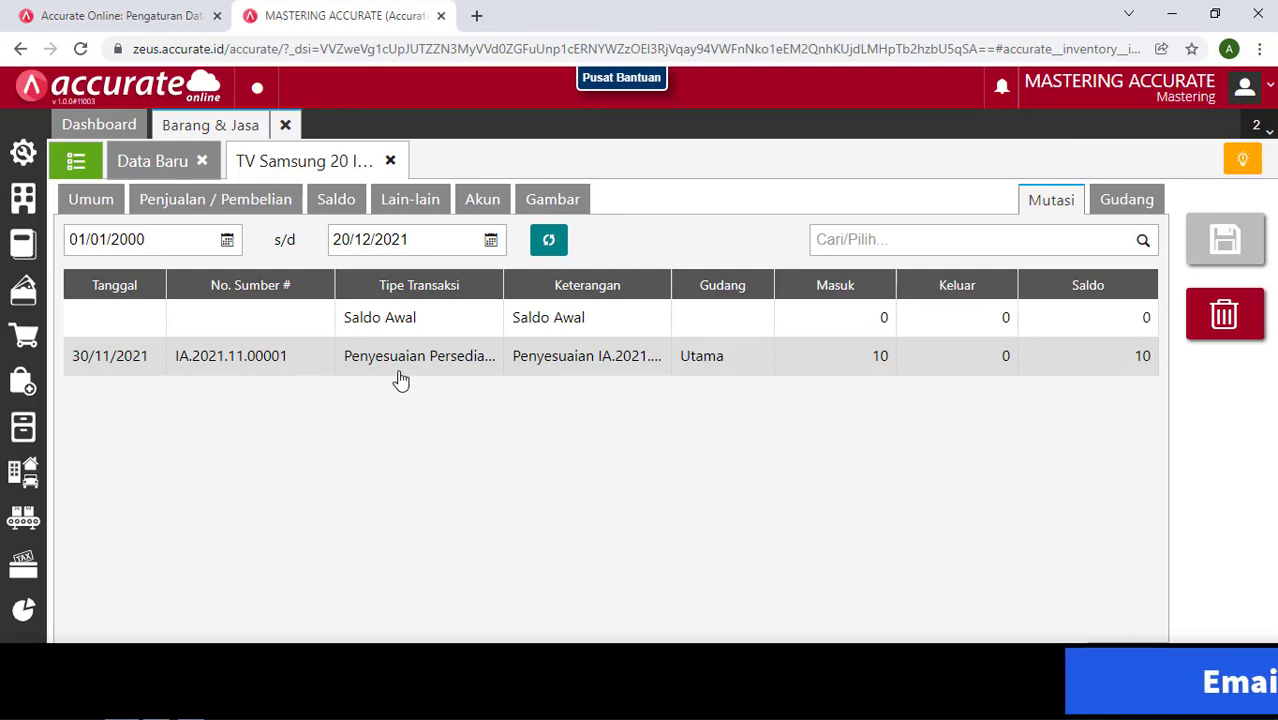
{"action": "double_click", "coordinate": [840, 373]}
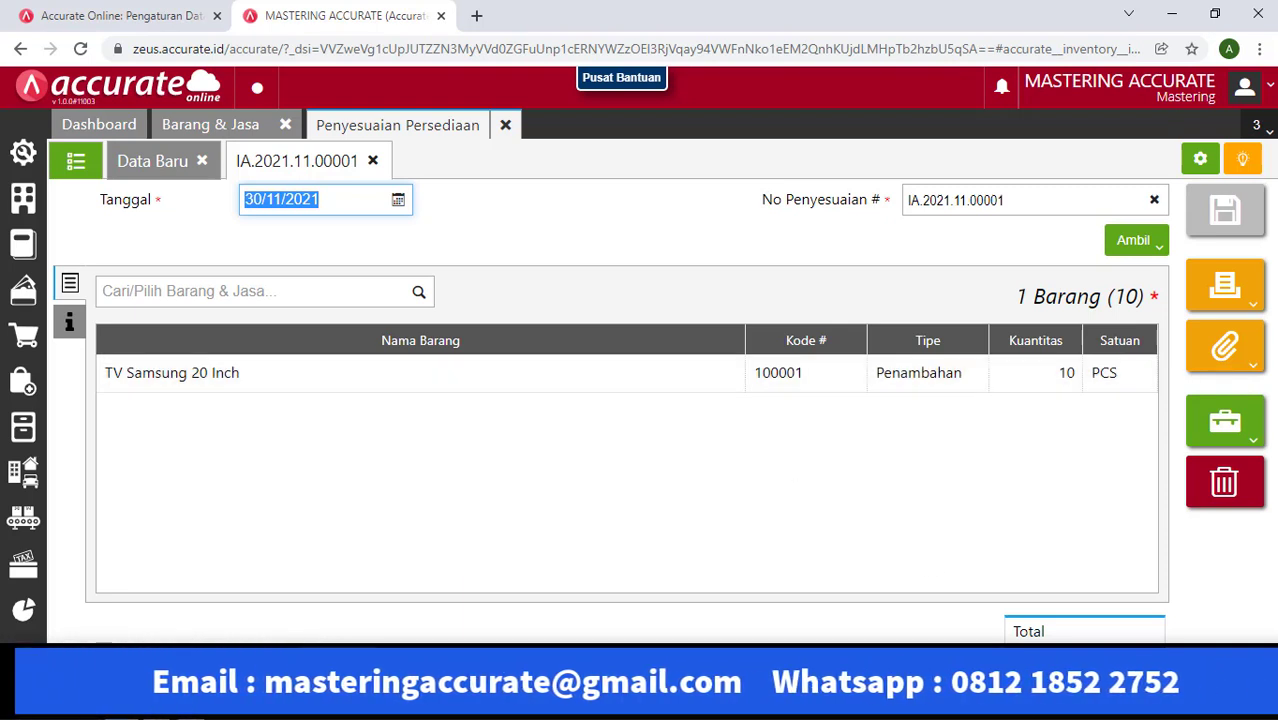
{"action": "left_click", "coordinate": [505, 125]}
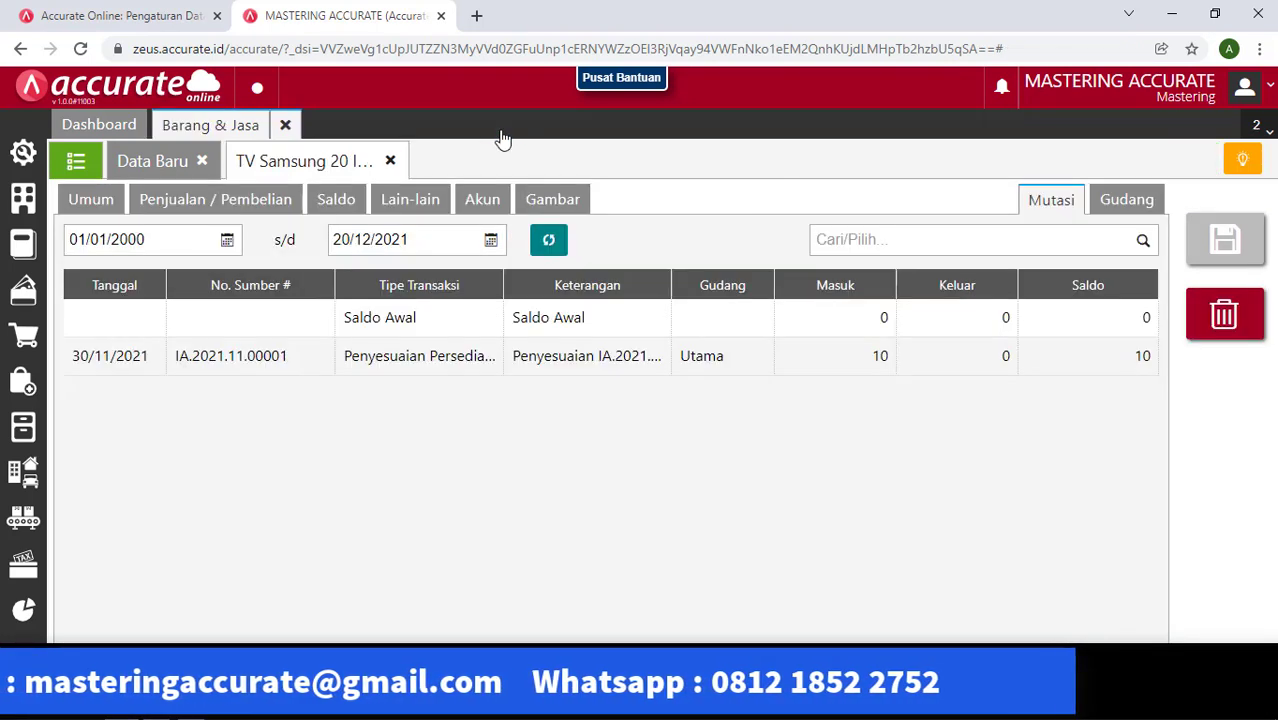
{"action": "left_click", "coordinate": [390, 161]}
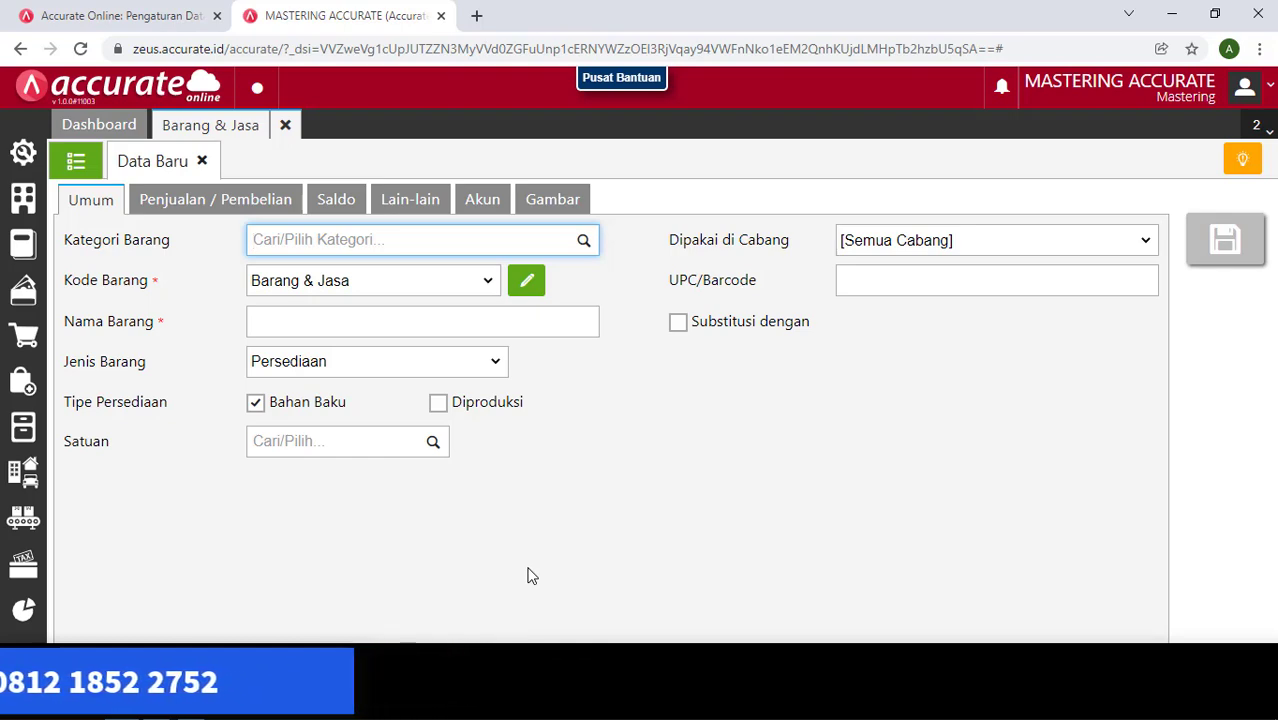
Assign the Pajak Pertambahan Nilai (PPN 10%) tax to the ATK item, review its accounts and save it.
{"action": "left_click", "coordinate": [75, 160]}
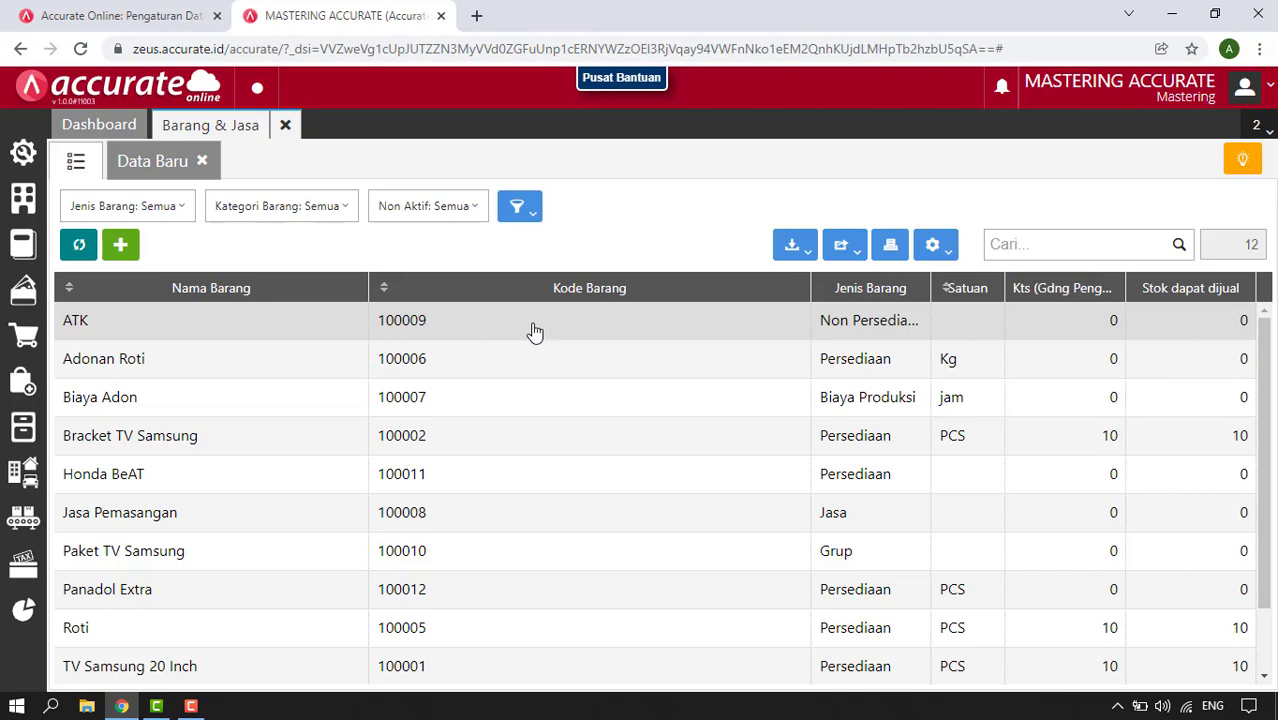
{"action": "left_click", "coordinate": [534, 332]}
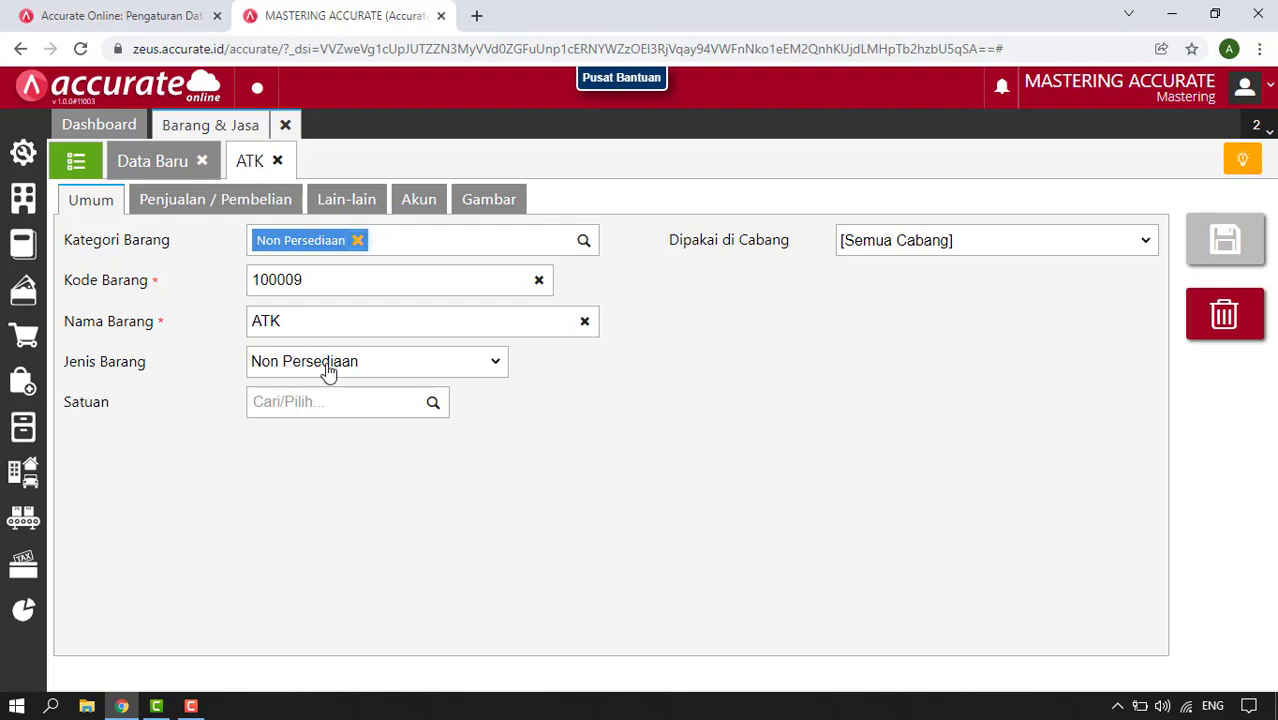
{"action": "left_click", "coordinate": [249, 211]}
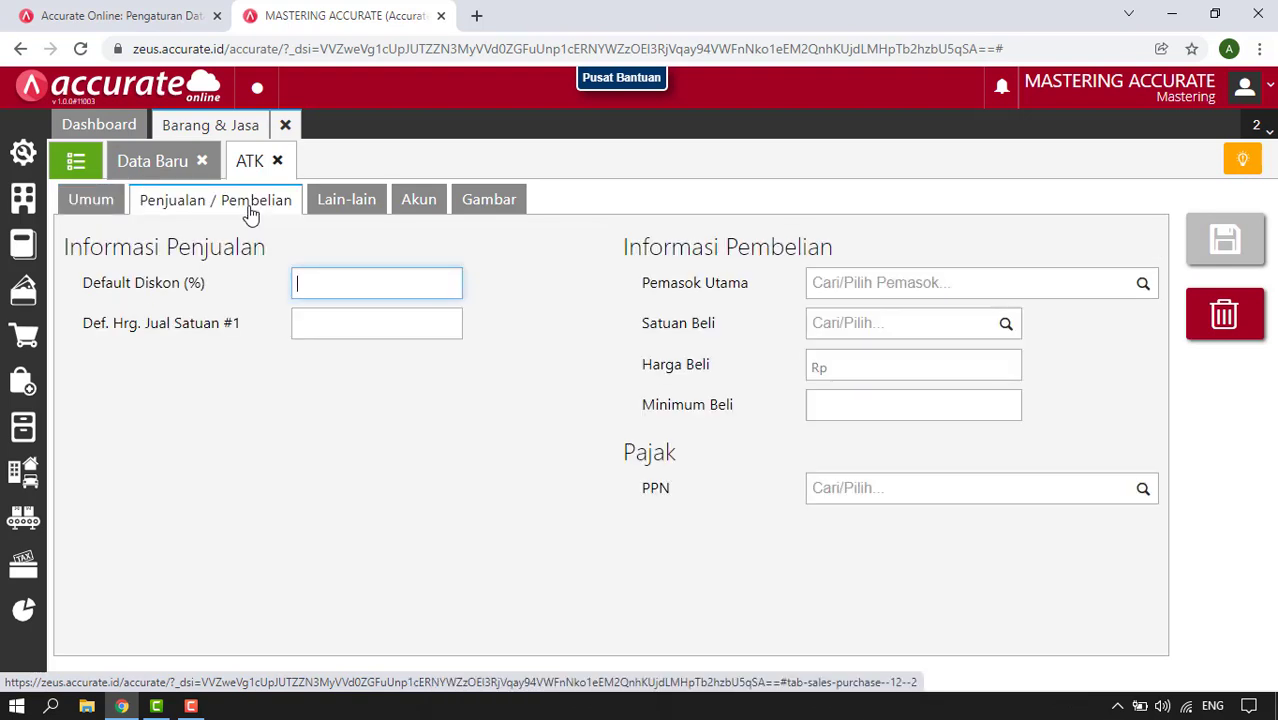
{"action": "left_click", "coordinate": [1144, 492]}
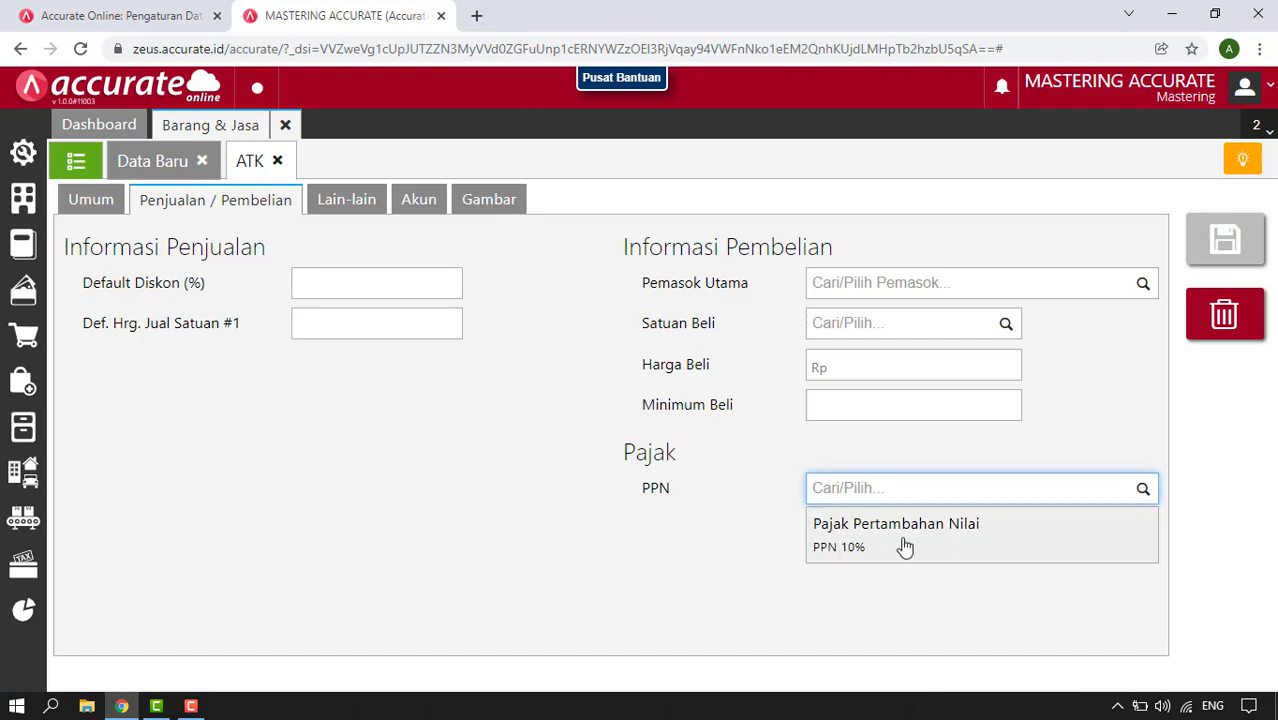
{"action": "left_click", "coordinate": [904, 547]}
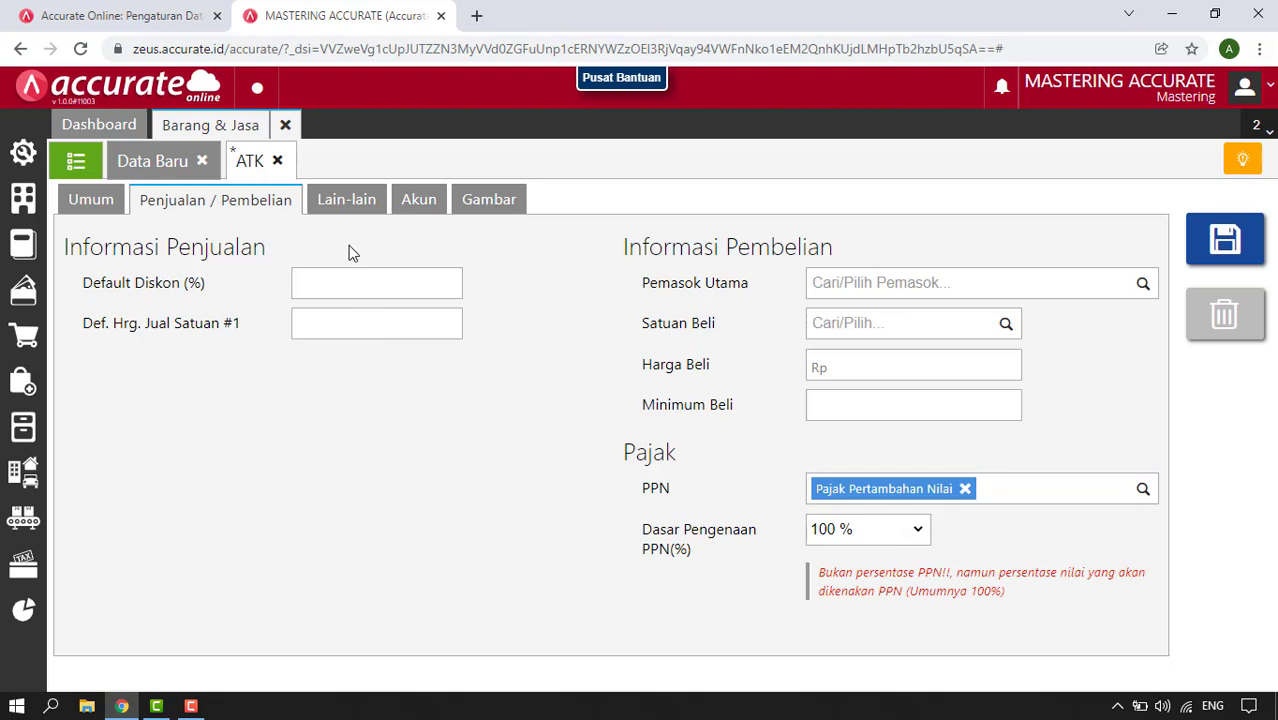
{"action": "left_click", "coordinate": [409, 207]}
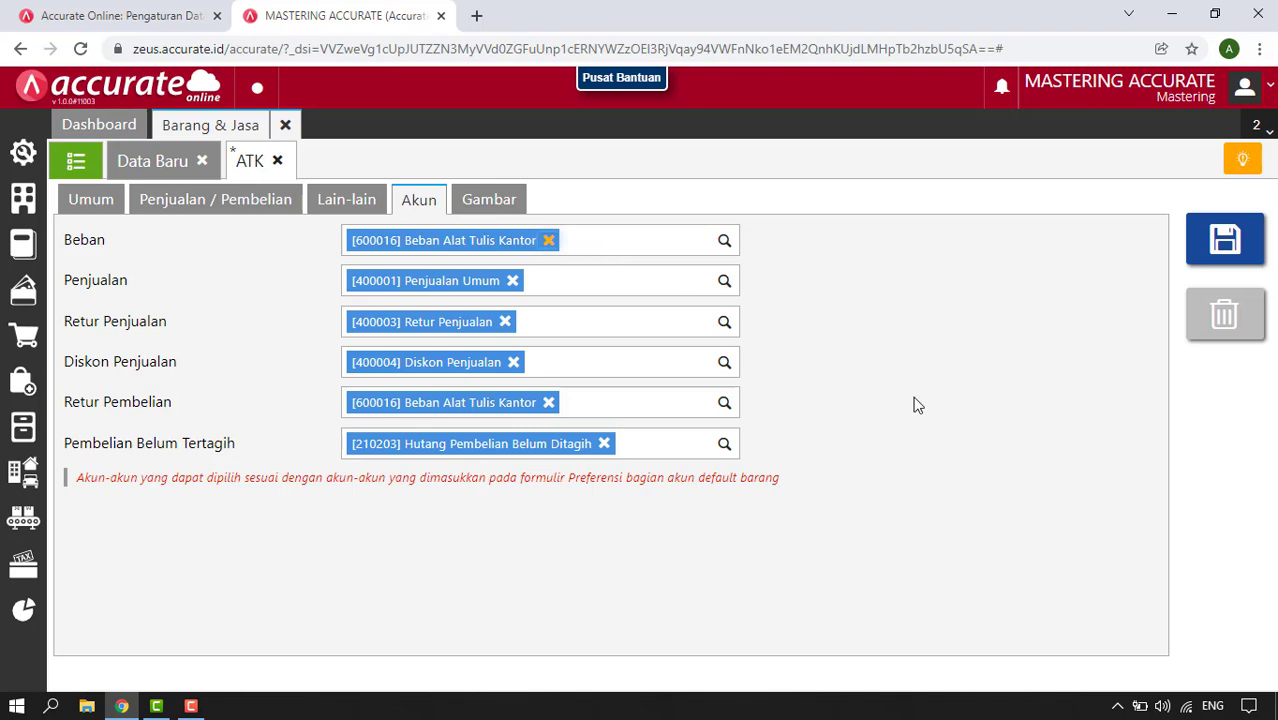
{"action": "left_click", "coordinate": [1224, 240]}
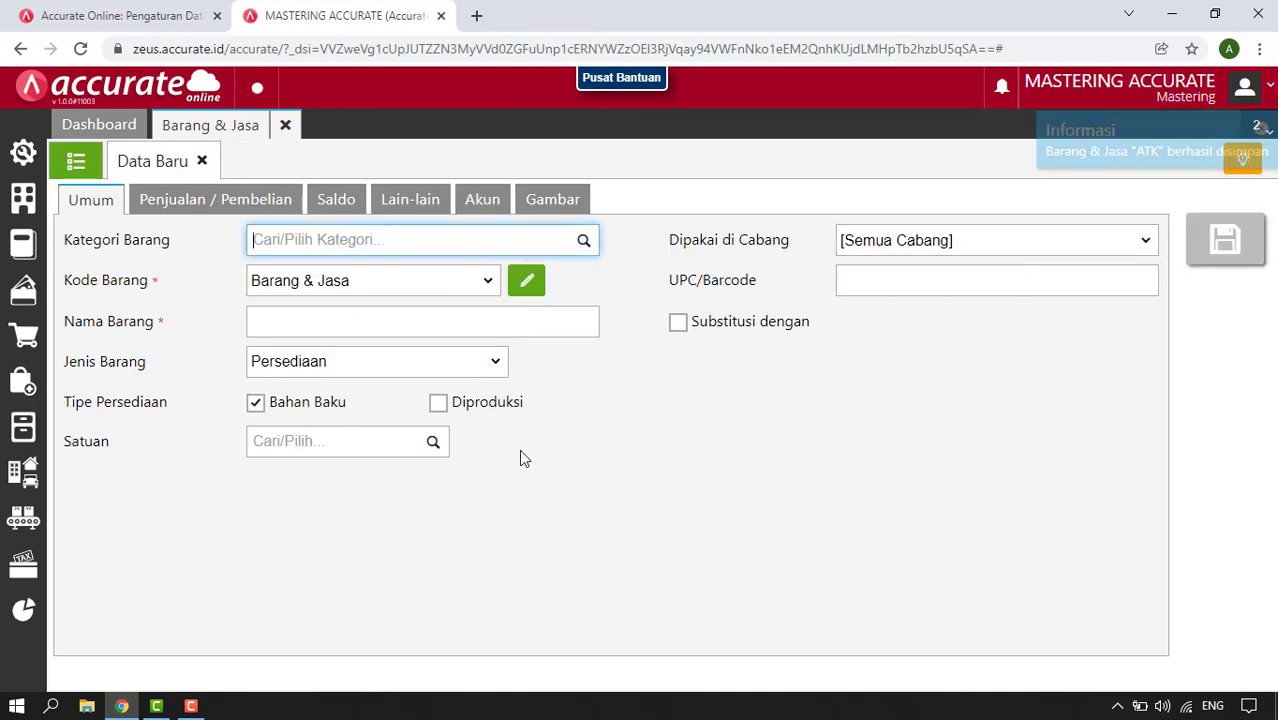
Start a new purchase invoice (Faktur Pembelian) for supplier CASH with invoice number 01.
{"action": "left_click", "coordinate": [25, 390]}
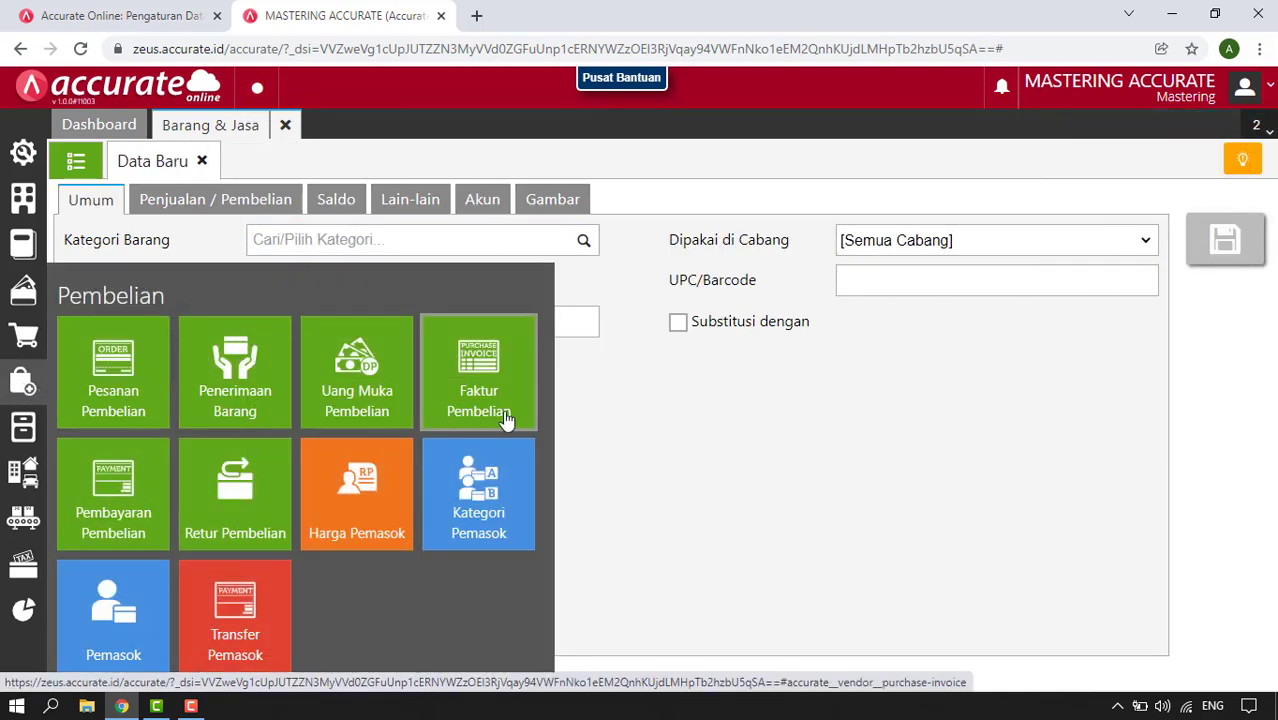
{"action": "left_click", "coordinate": [495, 419]}
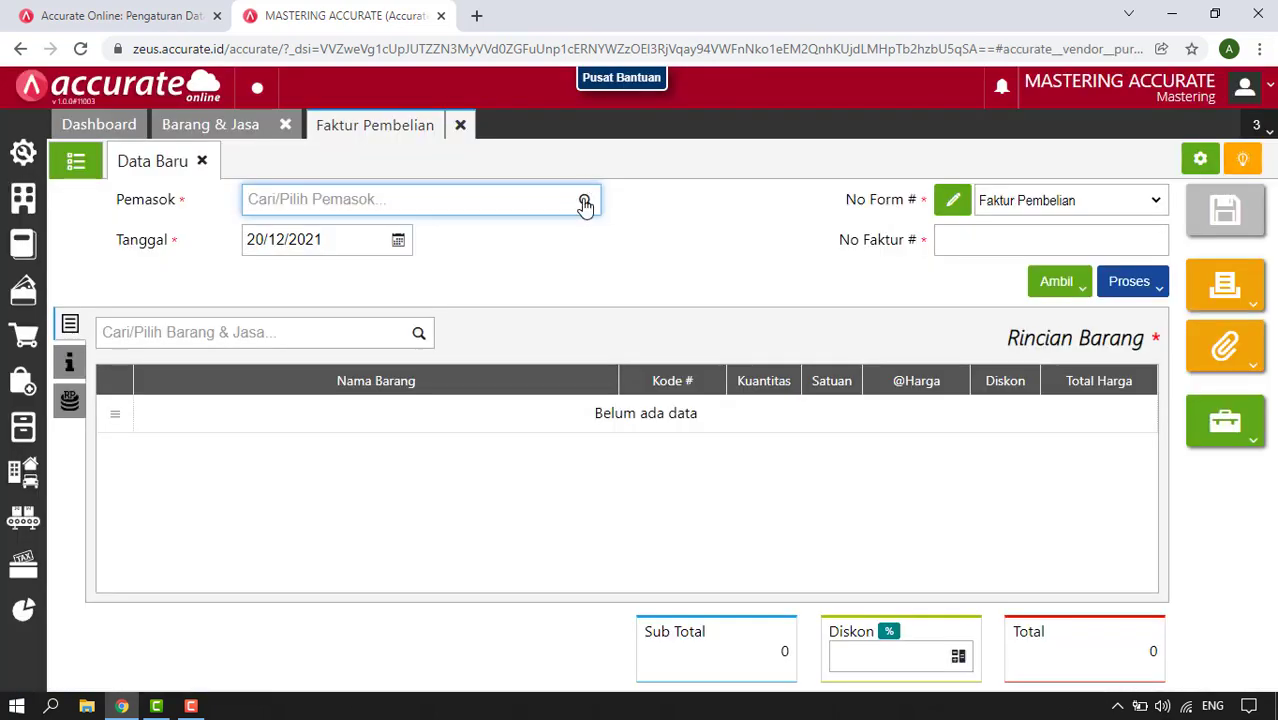
{"action": "left_click", "coordinate": [585, 204]}
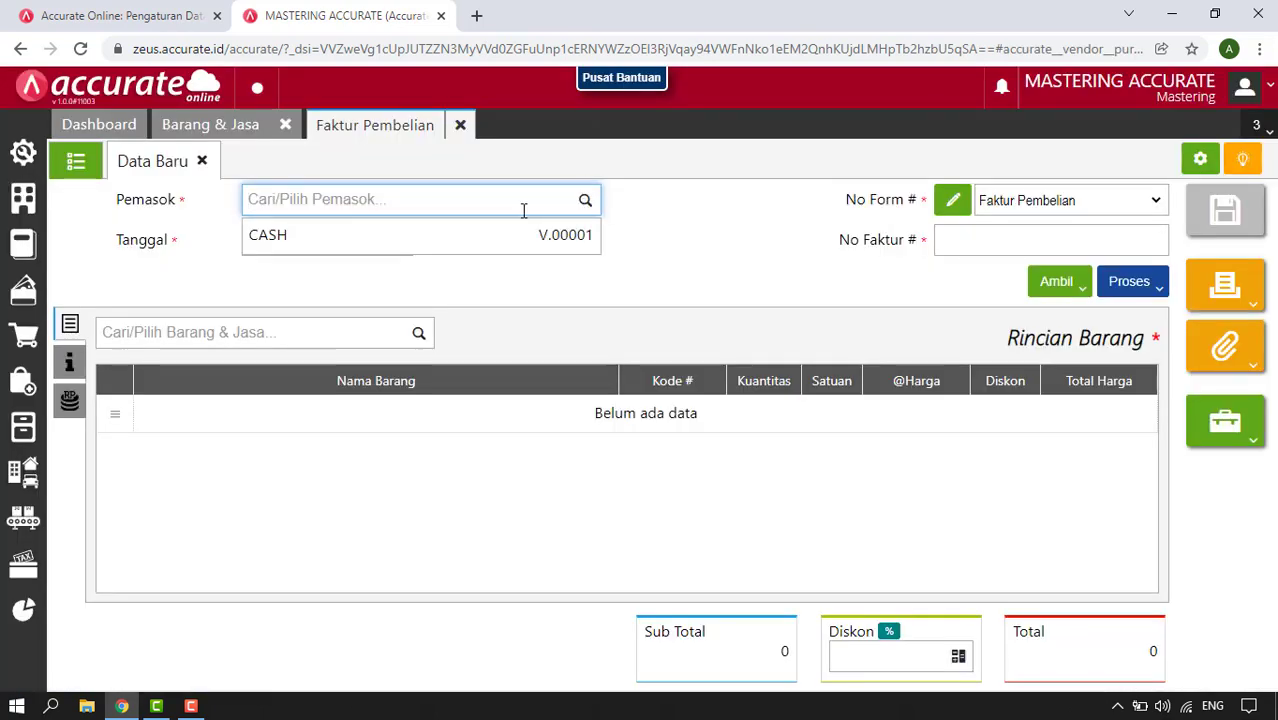
{"action": "left_click", "coordinate": [405, 248]}
{"action": "left_click", "coordinate": [1004, 243]}
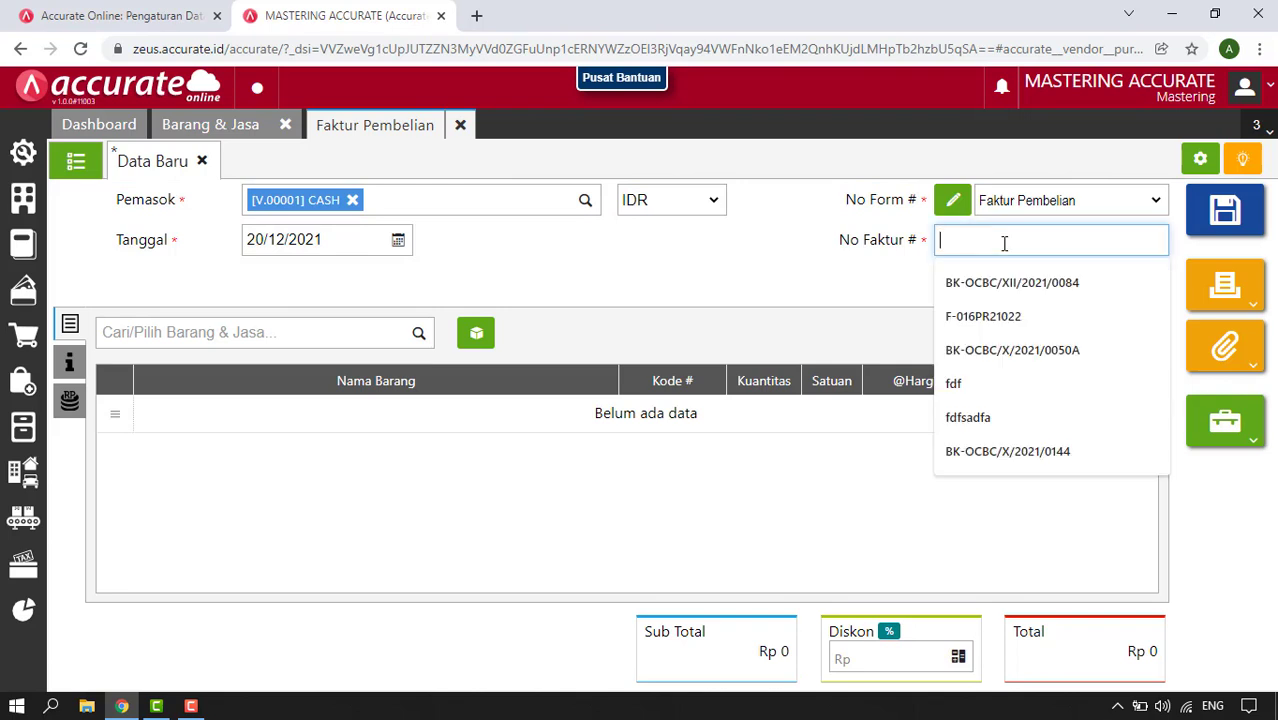
{"action": "type", "text": "01"}
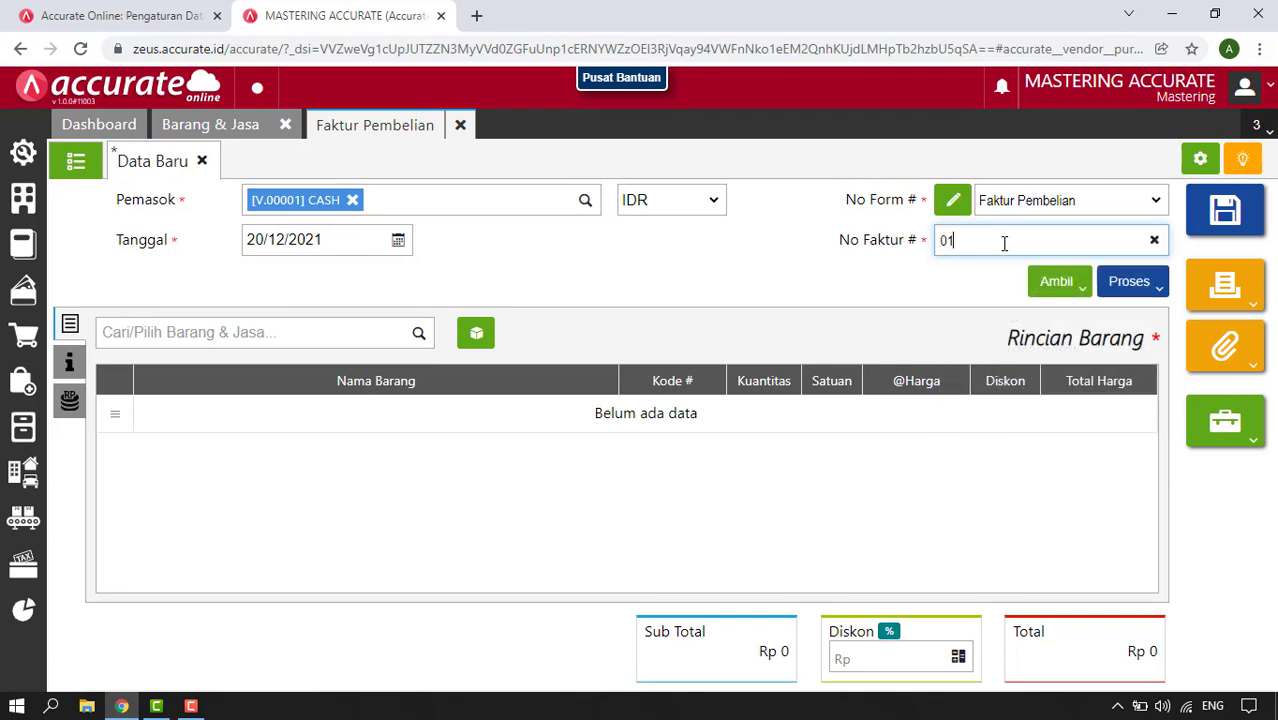
Add one ATK item at a price of 100.000 to the purchase invoice and save it.
{"action": "left_click", "coordinate": [418, 333]}
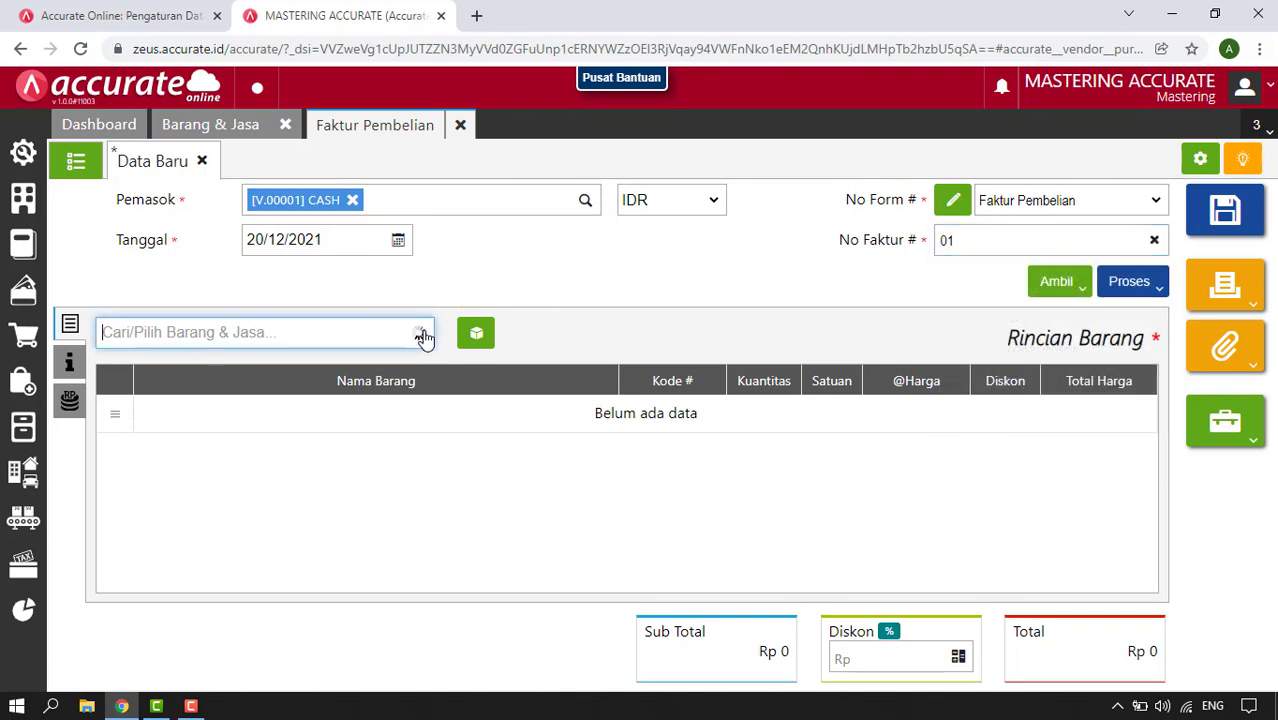
{"action": "left_click", "coordinate": [305, 383]}
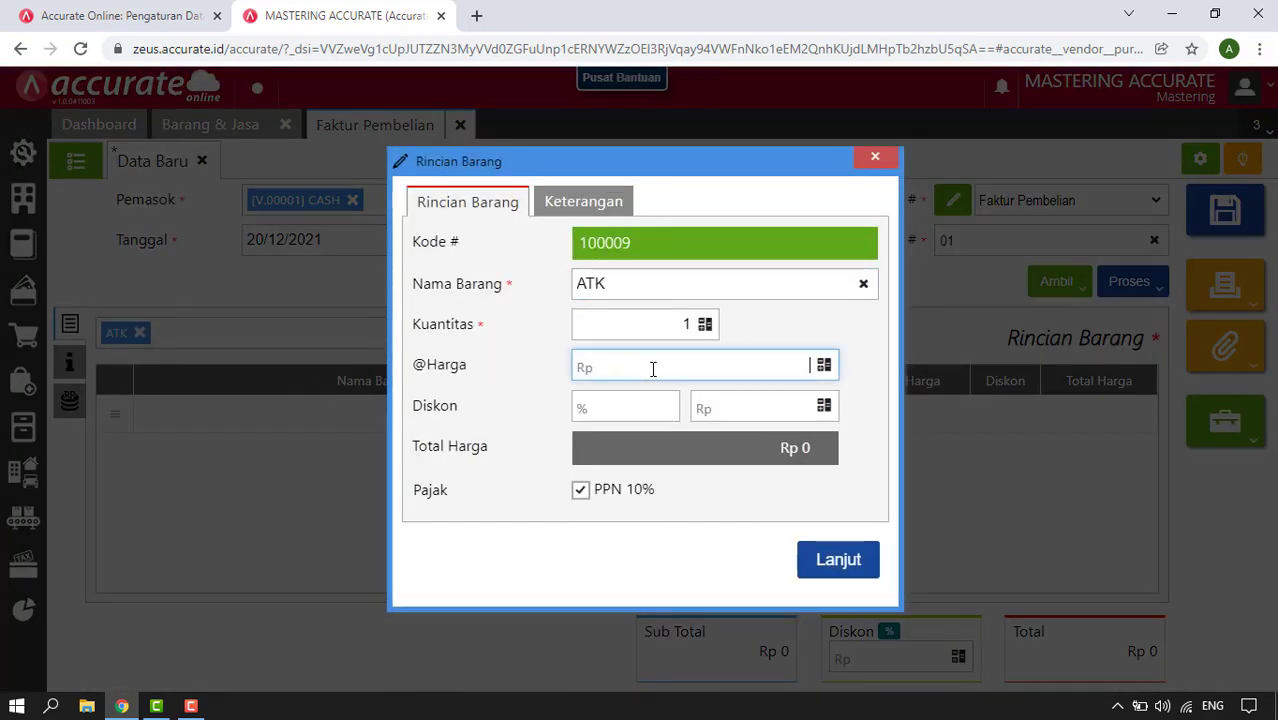
{"action": "left_click", "coordinate": [652, 369]}
{"action": "type", "text": "100.000"}
{"action": "left_click", "coordinate": [815, 560]}
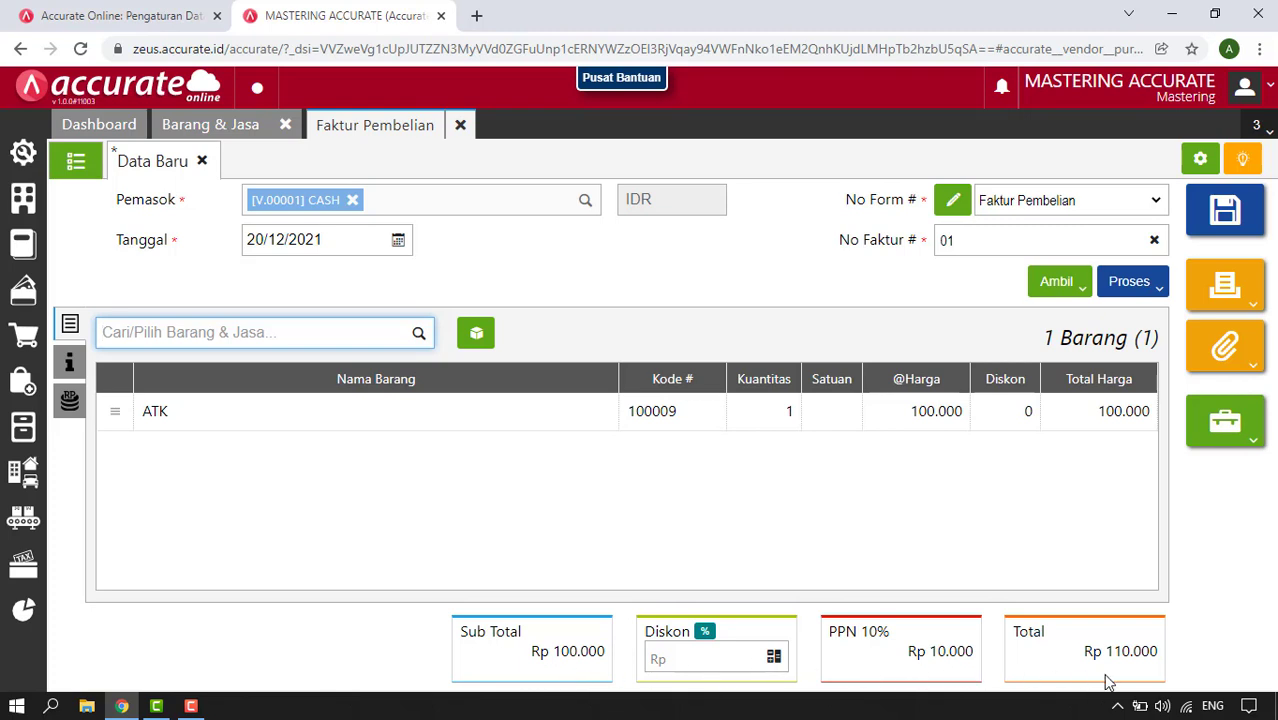
{"action": "left_click", "coordinate": [1220, 210]}
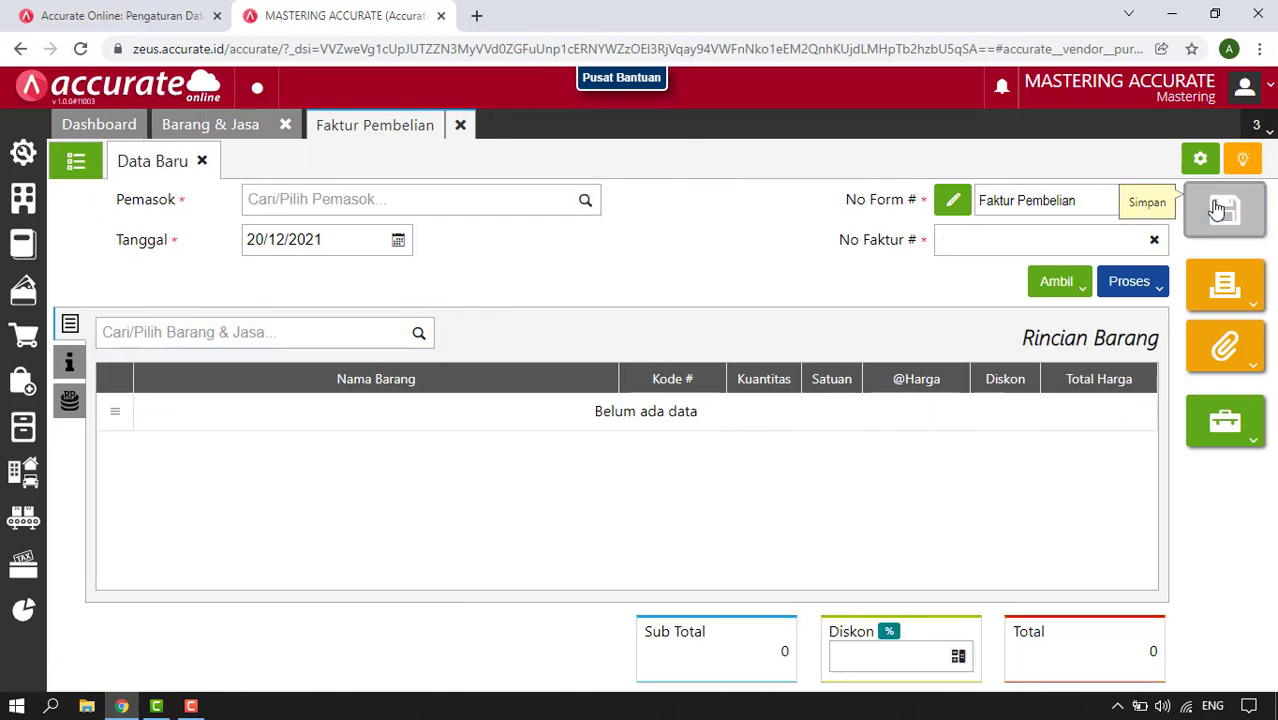
Open the saved CASH purchase invoice, examine its journal details, and close the purchase invoice module.
{"action": "left_click", "coordinate": [75, 164]}
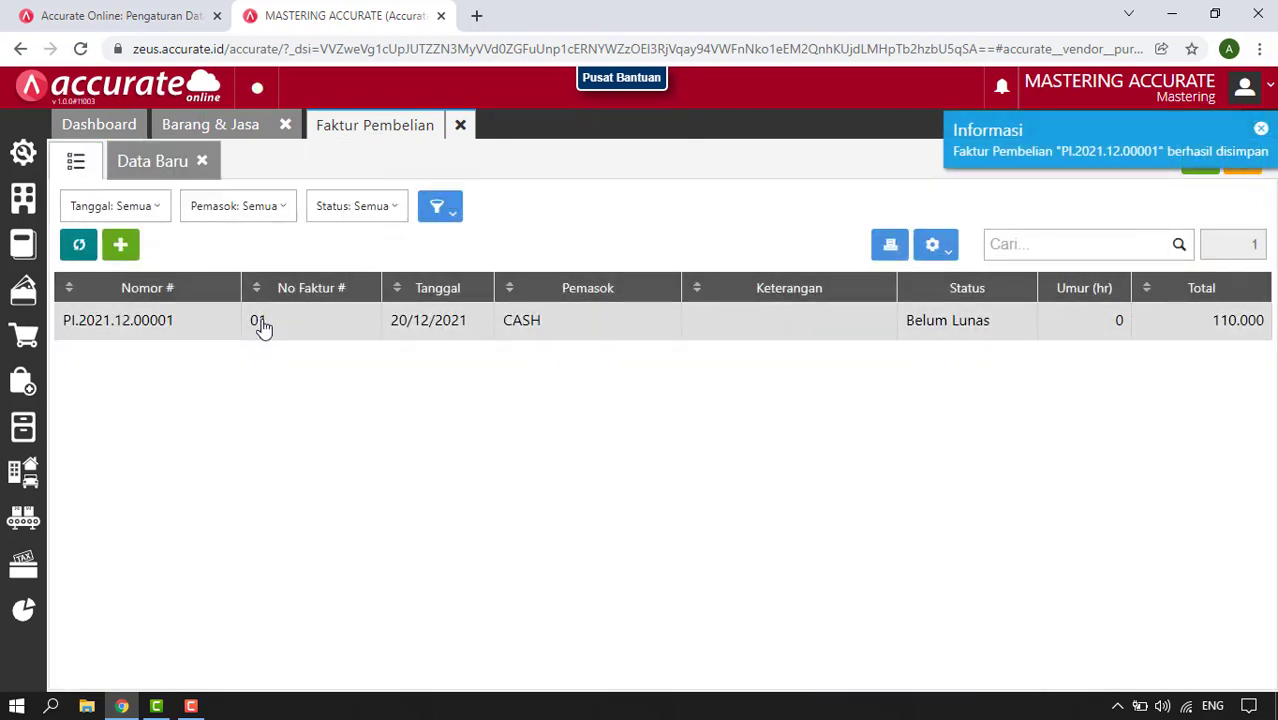
{"action": "left_click", "coordinate": [262, 325]}
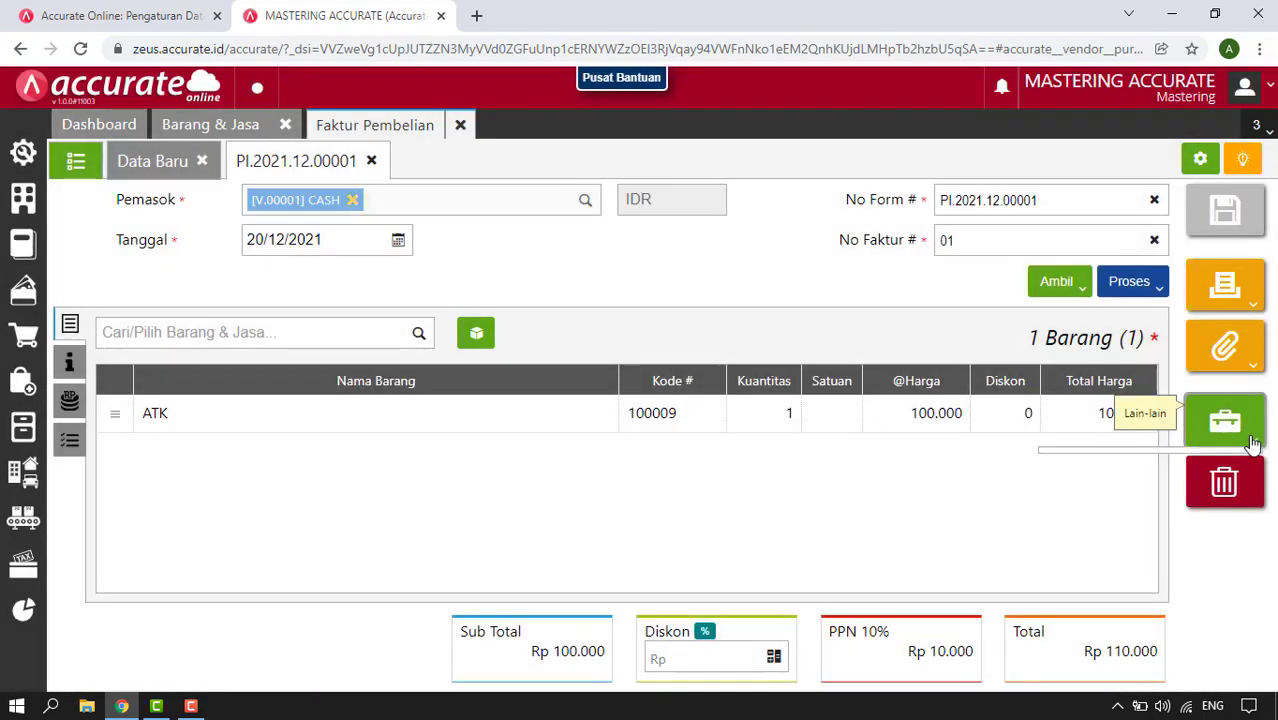
{"action": "left_click", "coordinate": [1252, 443]}
{"action": "left_click", "coordinate": [1124, 609]}
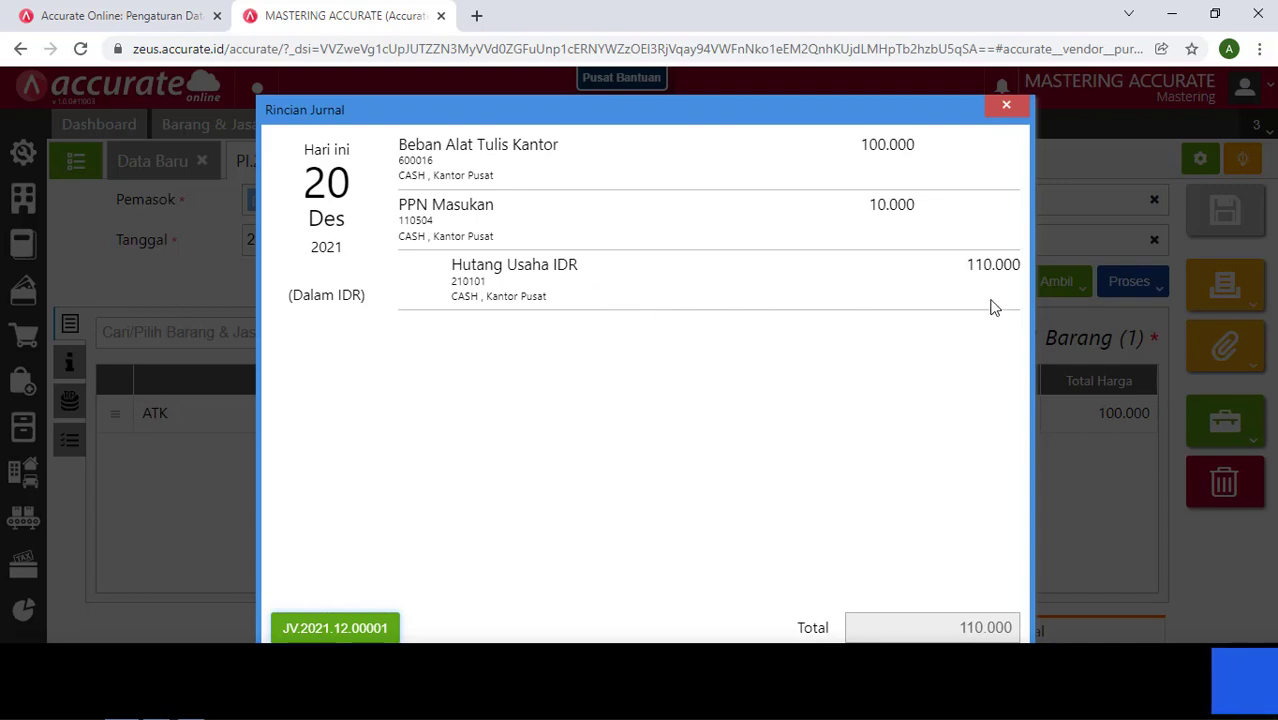
{"action": "left_click", "coordinate": [1006, 106]}
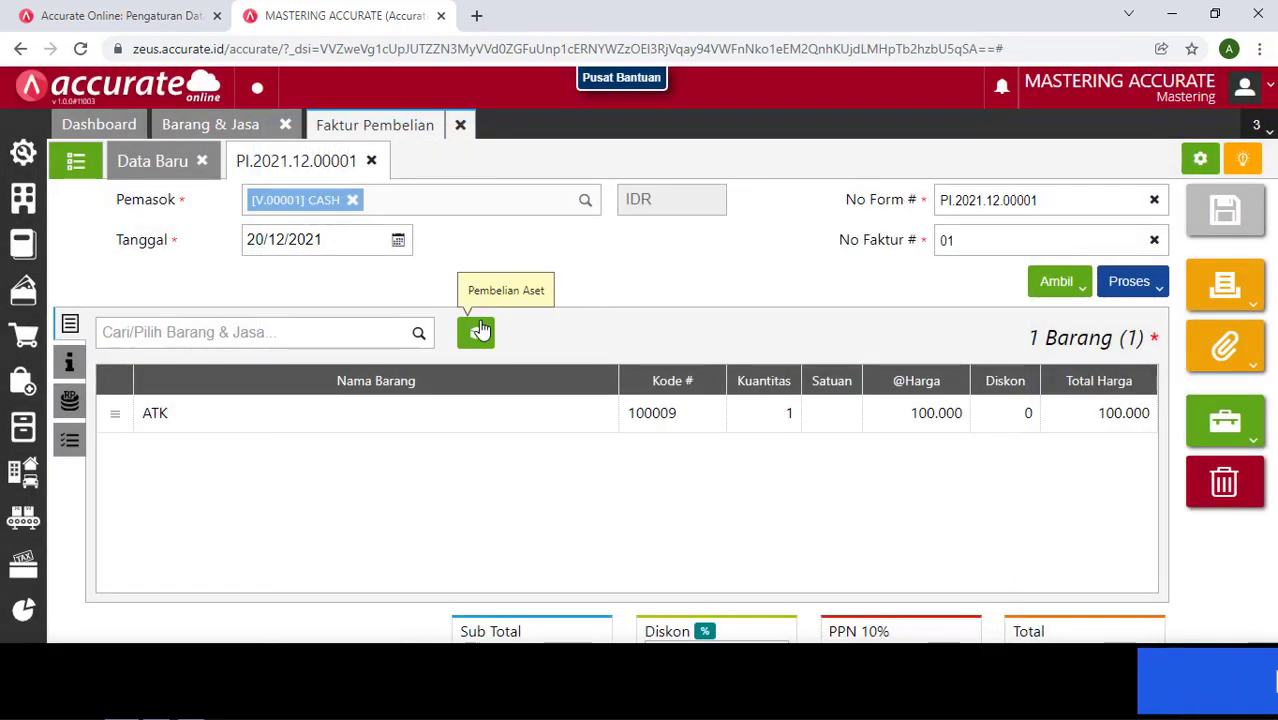
{"action": "left_click", "coordinate": [372, 162]}
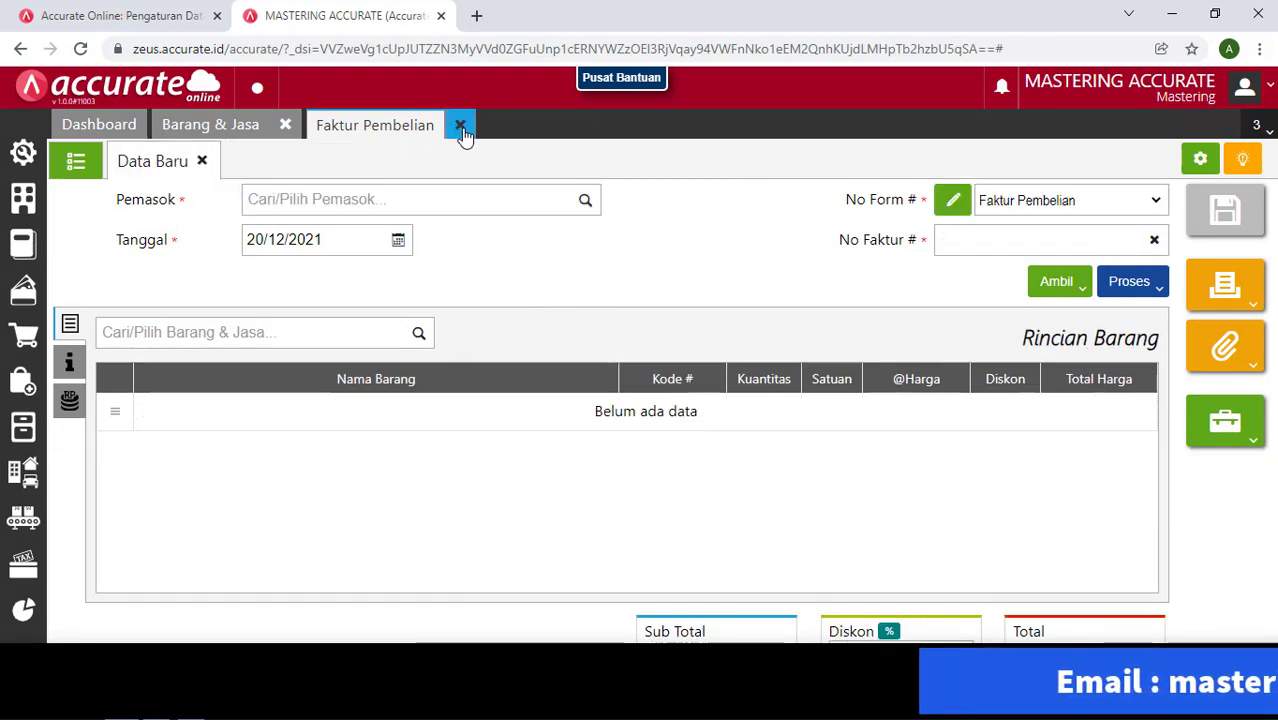
{"action": "left_click", "coordinate": [461, 127]}
Open the Jasa Pemasangan service item, examine its type, sales and tax settings and accounts, and close it.
{"action": "left_click", "coordinate": [78, 168]}
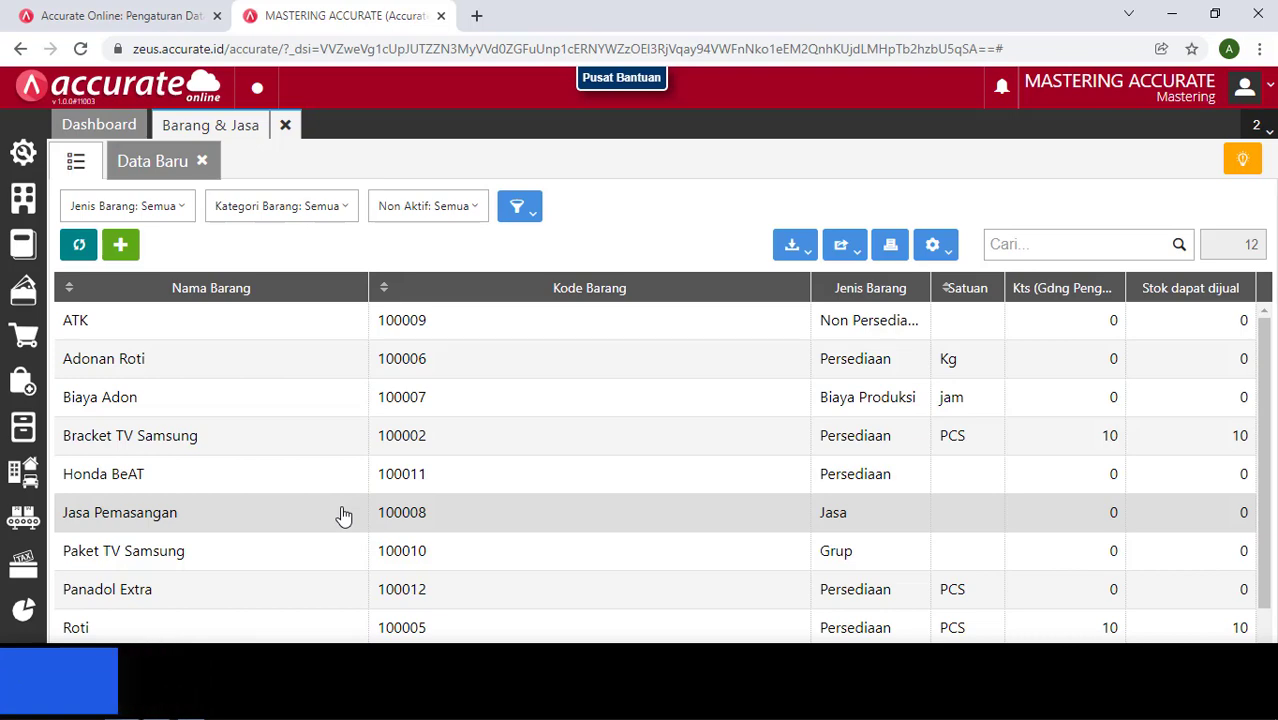
{"action": "left_click", "coordinate": [343, 515]}
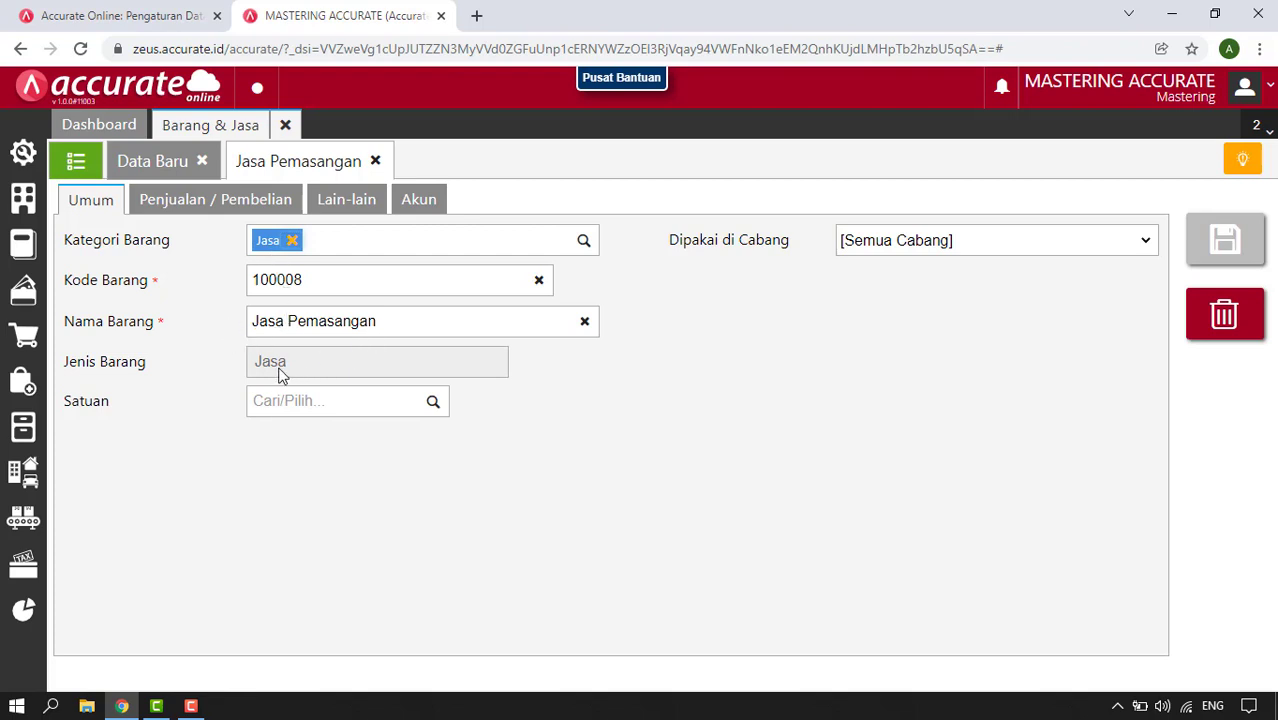
{"action": "left_click", "coordinate": [229, 214]}
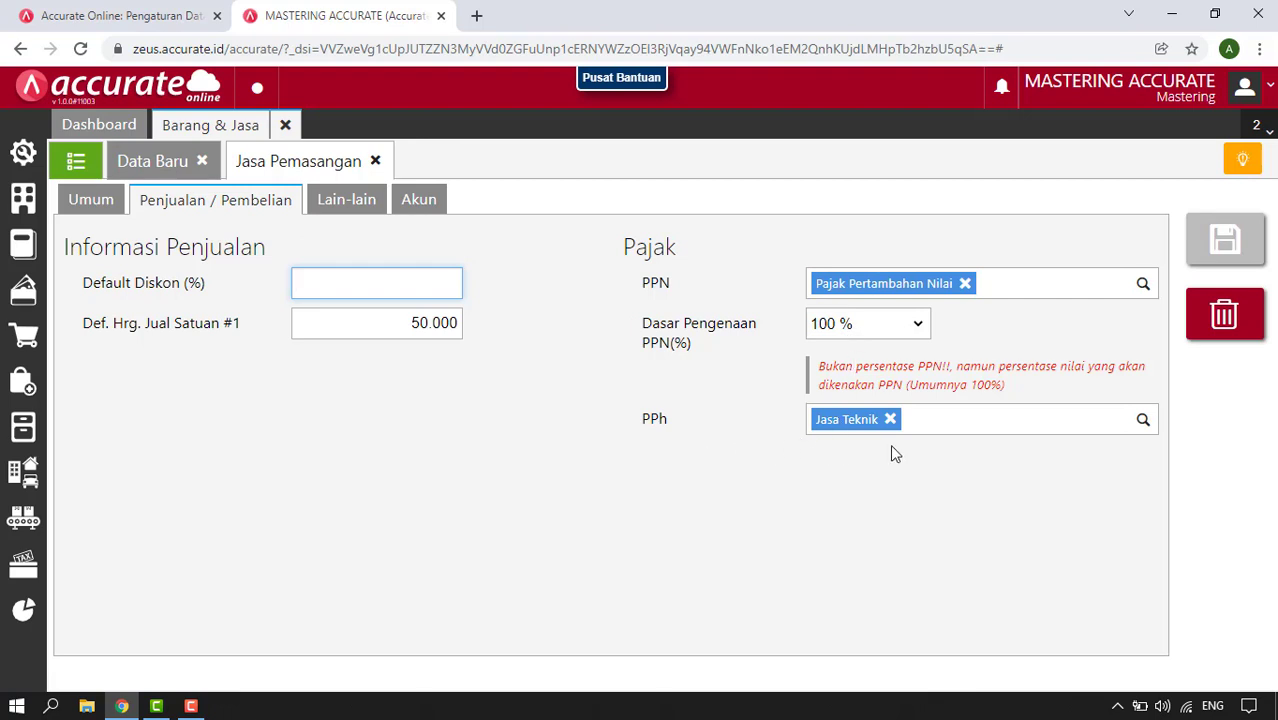
{"action": "left_click", "coordinate": [418, 214]}
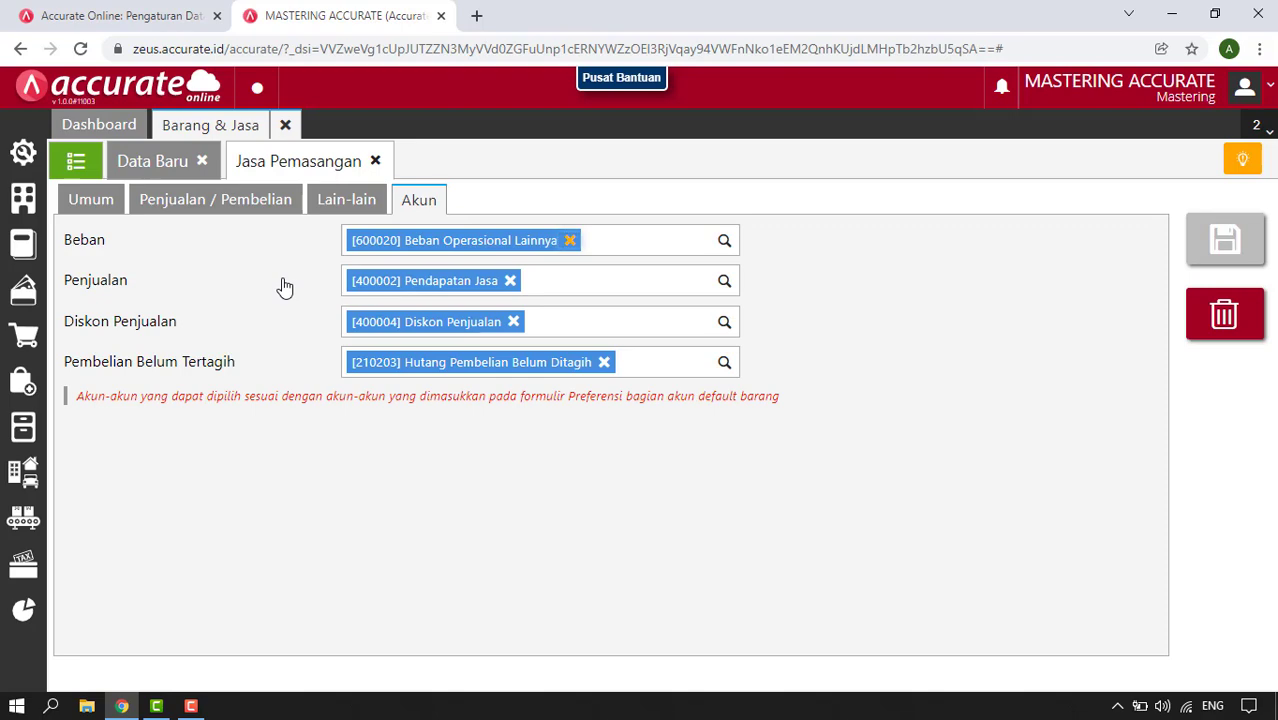
{"action": "left_click", "coordinate": [375, 161]}
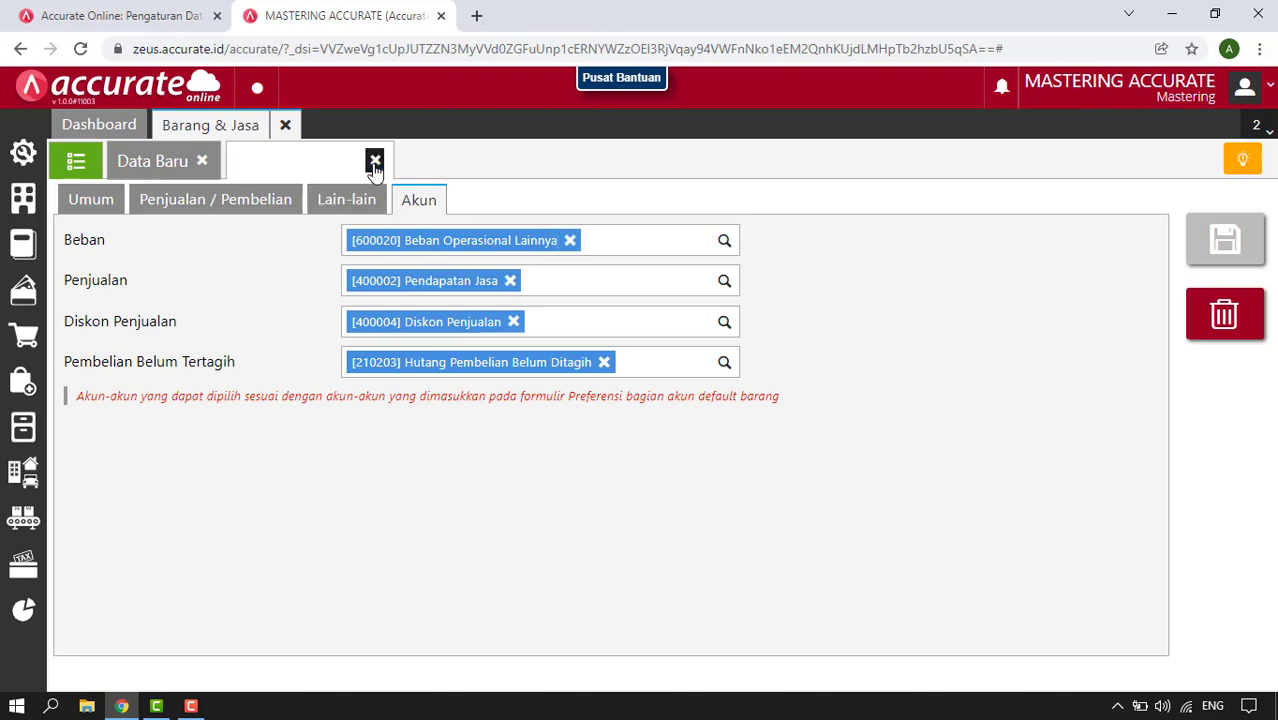
Start a new purchase invoice (Faktur Pembelian) for supplier CASH with invoice number 02.
{"action": "left_click", "coordinate": [23, 340]}
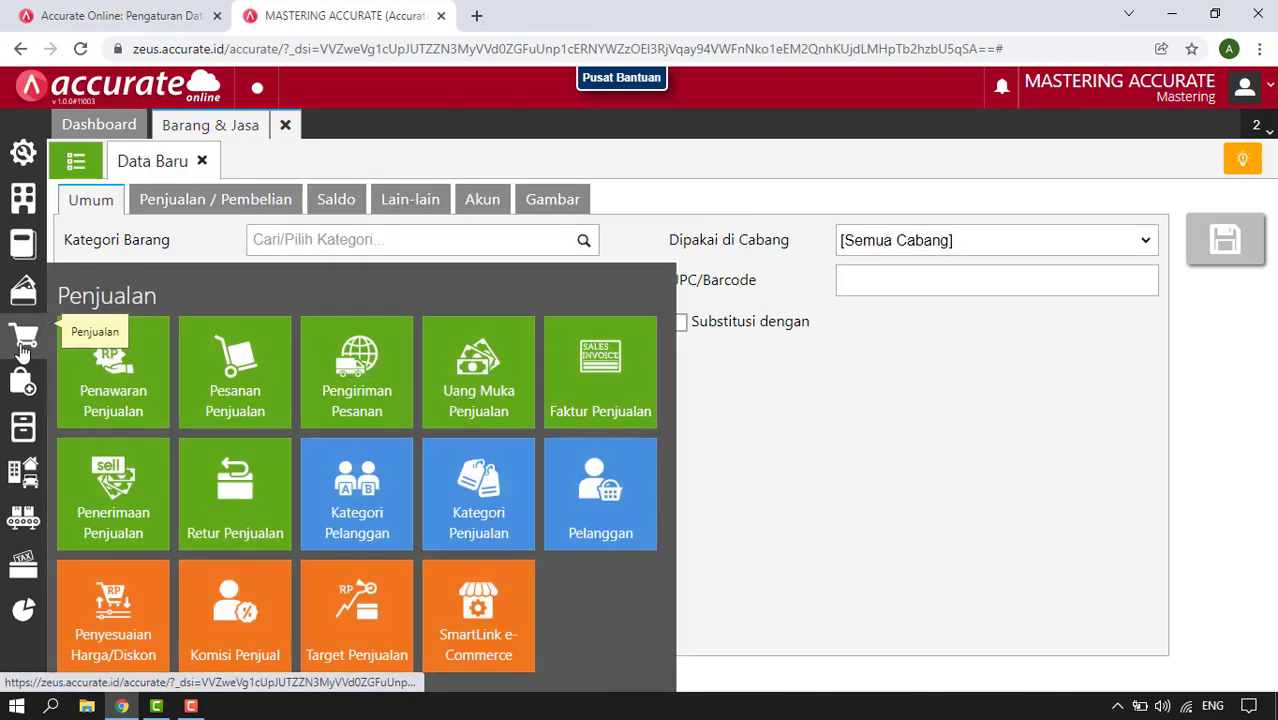
{"action": "left_click", "coordinate": [23, 380]}
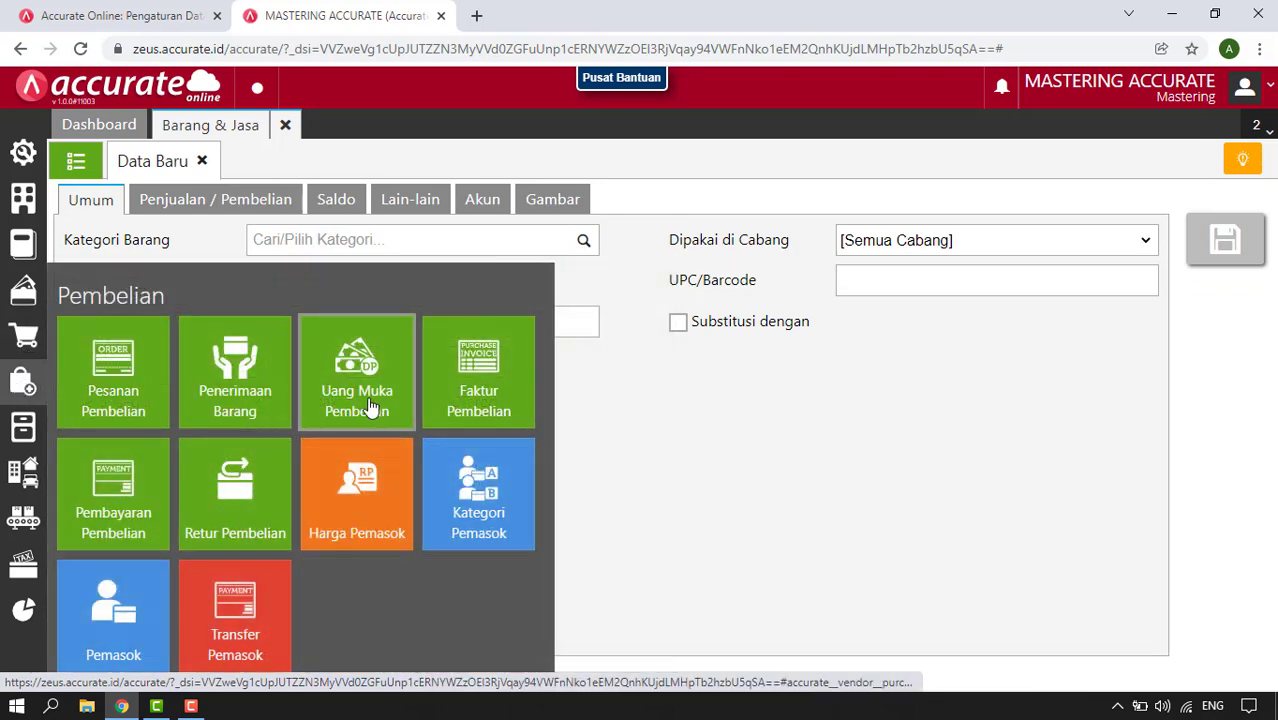
{"action": "left_click", "coordinate": [462, 410]}
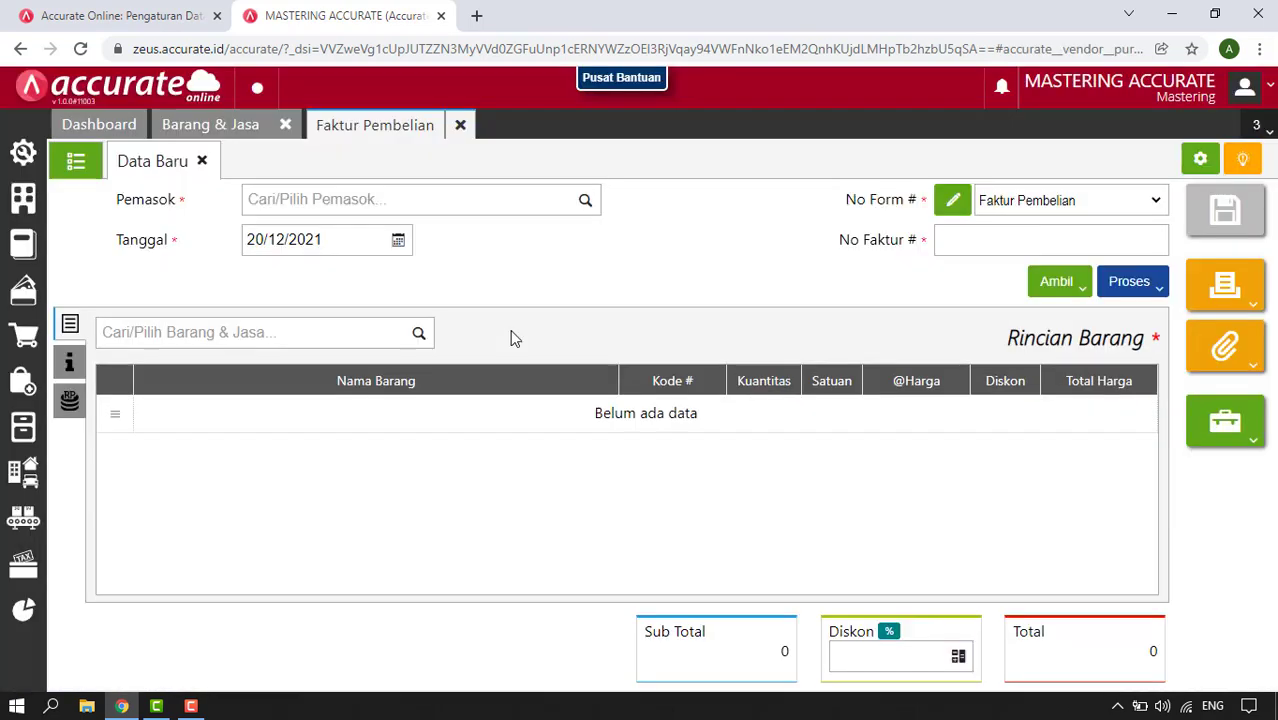
{"action": "left_click", "coordinate": [584, 206]}
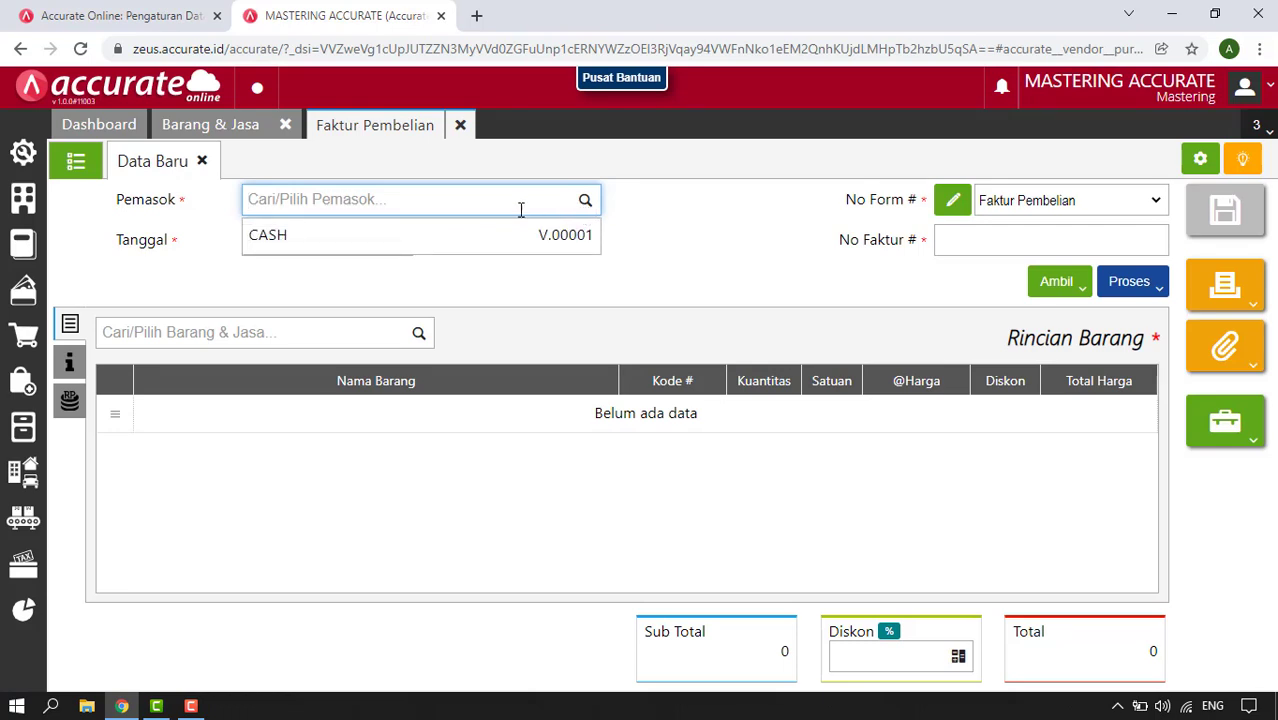
{"action": "left_click", "coordinate": [404, 250]}
{"action": "left_click", "coordinate": [1020, 247]}
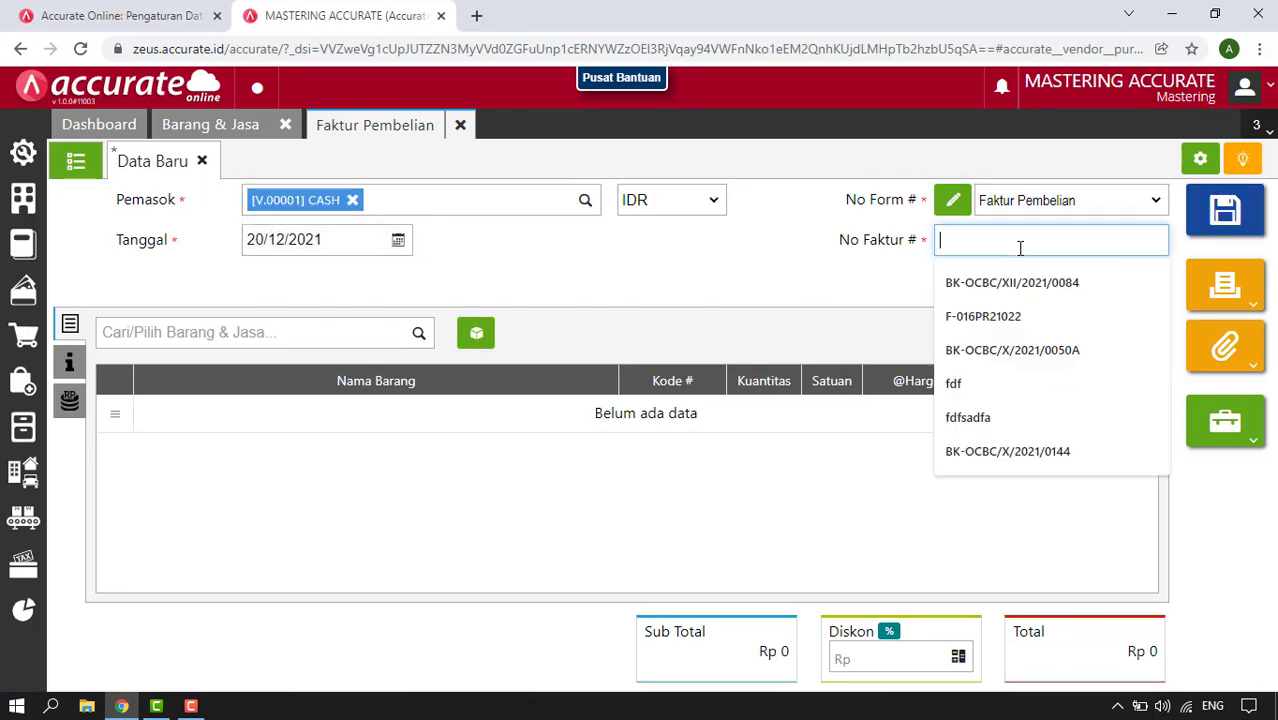
{"action": "type", "text": "02"}
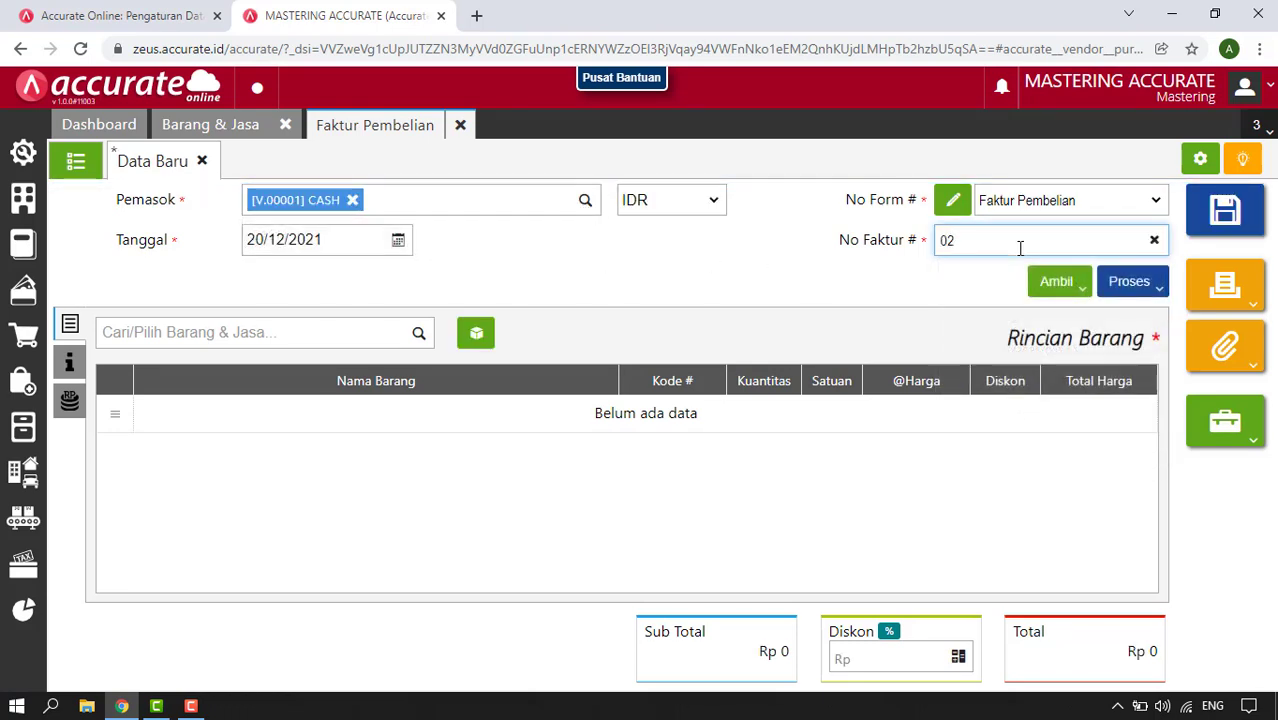
Add one Jasa Pemasangan at a price of 50.000 to the purchase invoice and discard the invoice unsaved.
{"action": "left_click", "coordinate": [418, 335]}
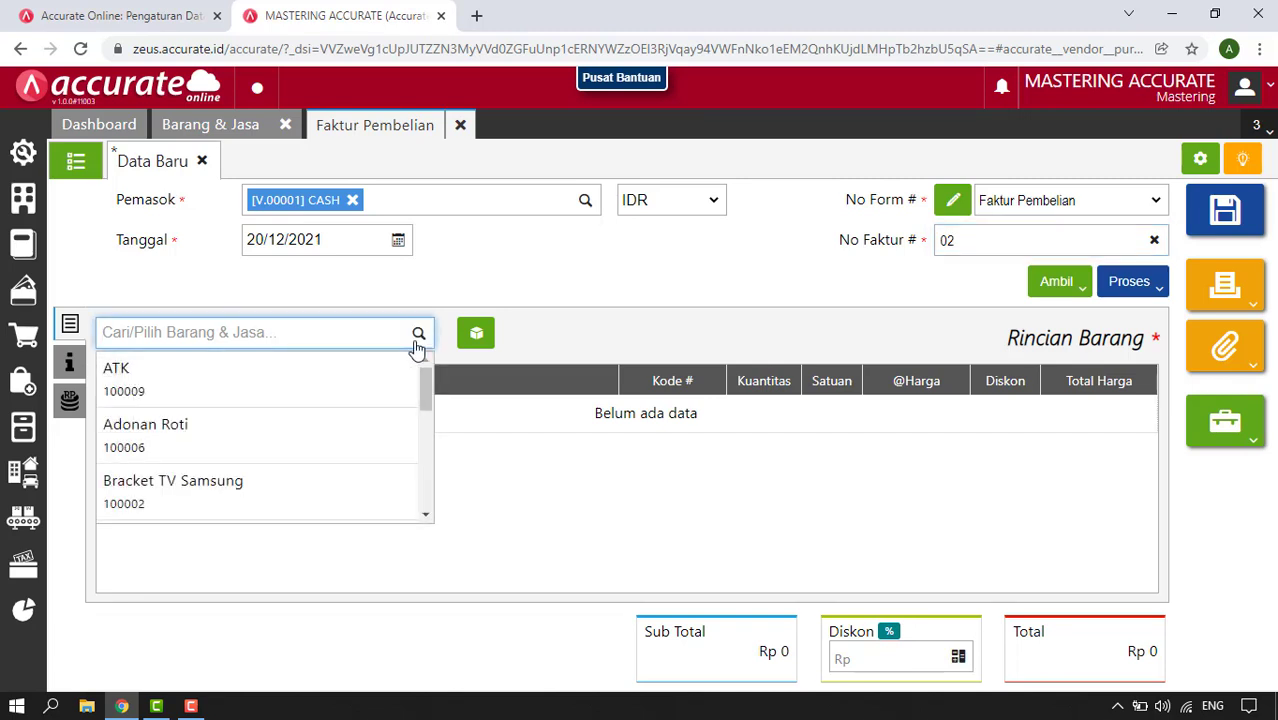
{"action": "scroll", "coordinate": [345, 421], "scroll_direction": "down", "scroll_amount": 2}
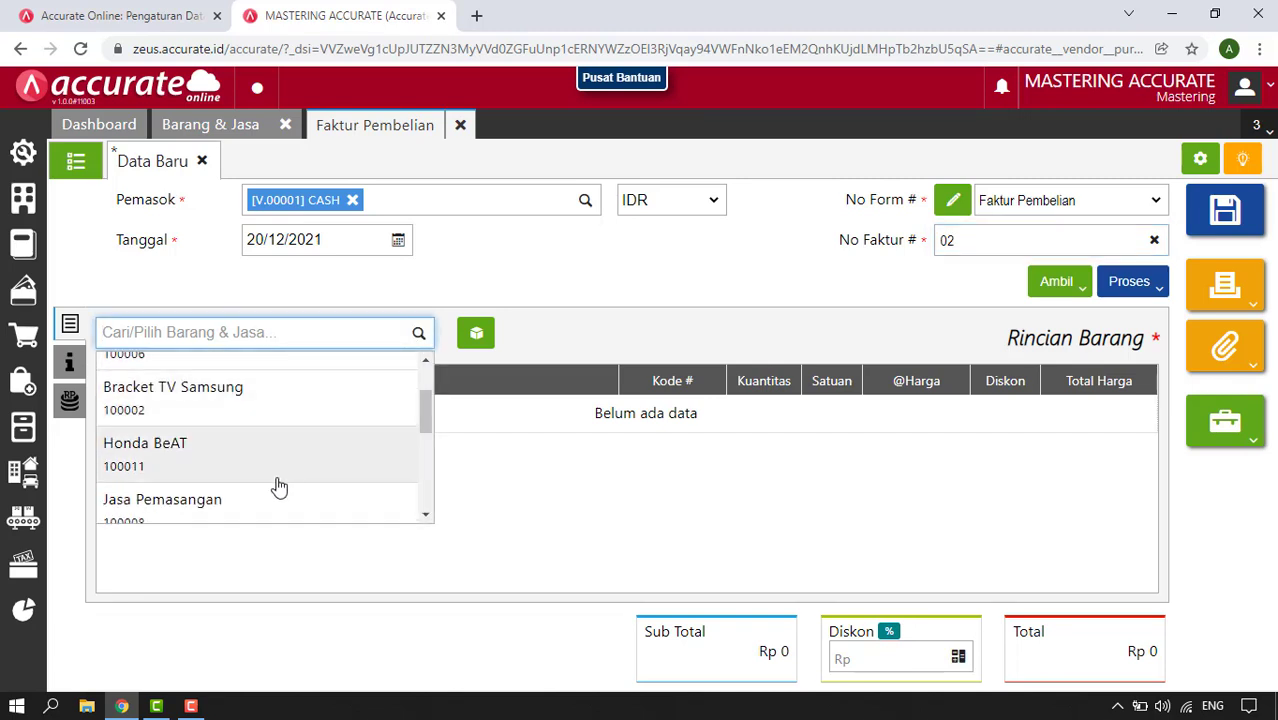
{"action": "left_click", "coordinate": [263, 502]}
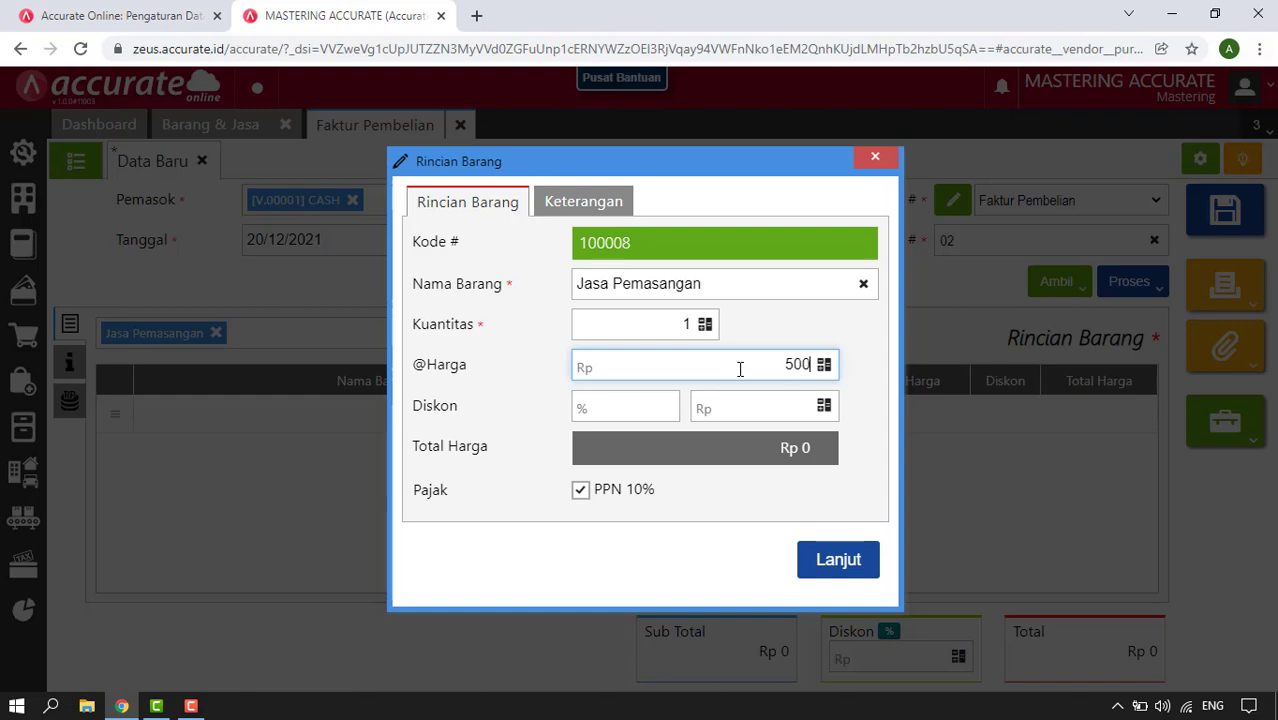
{"action": "left_click", "coordinate": [837, 566]}
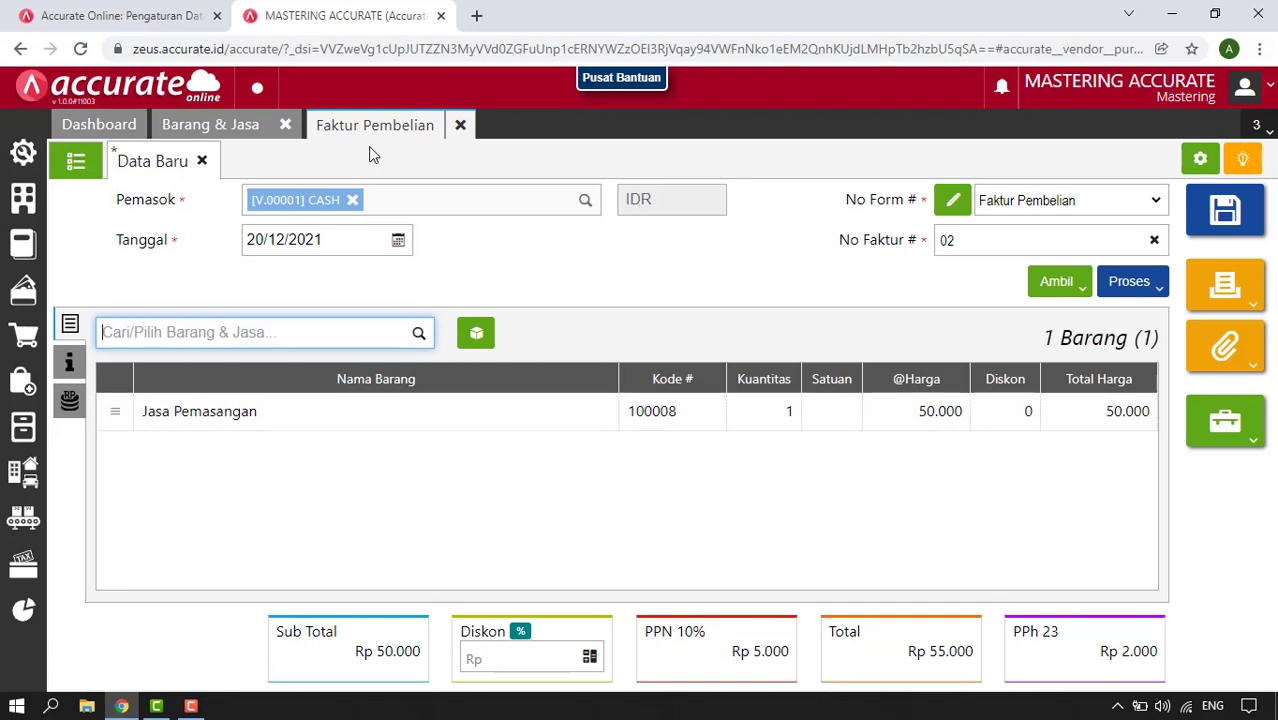
{"action": "left_click", "coordinate": [460, 130]}
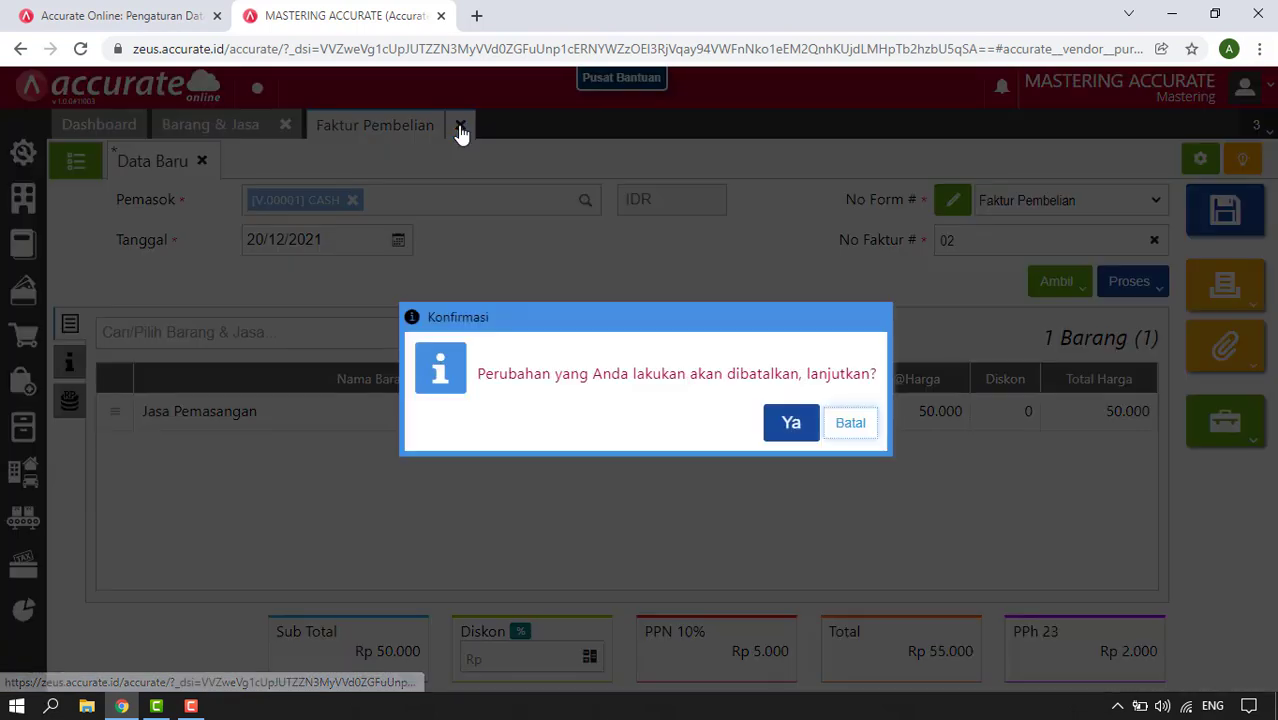
{"action": "left_click", "coordinate": [789, 436]}
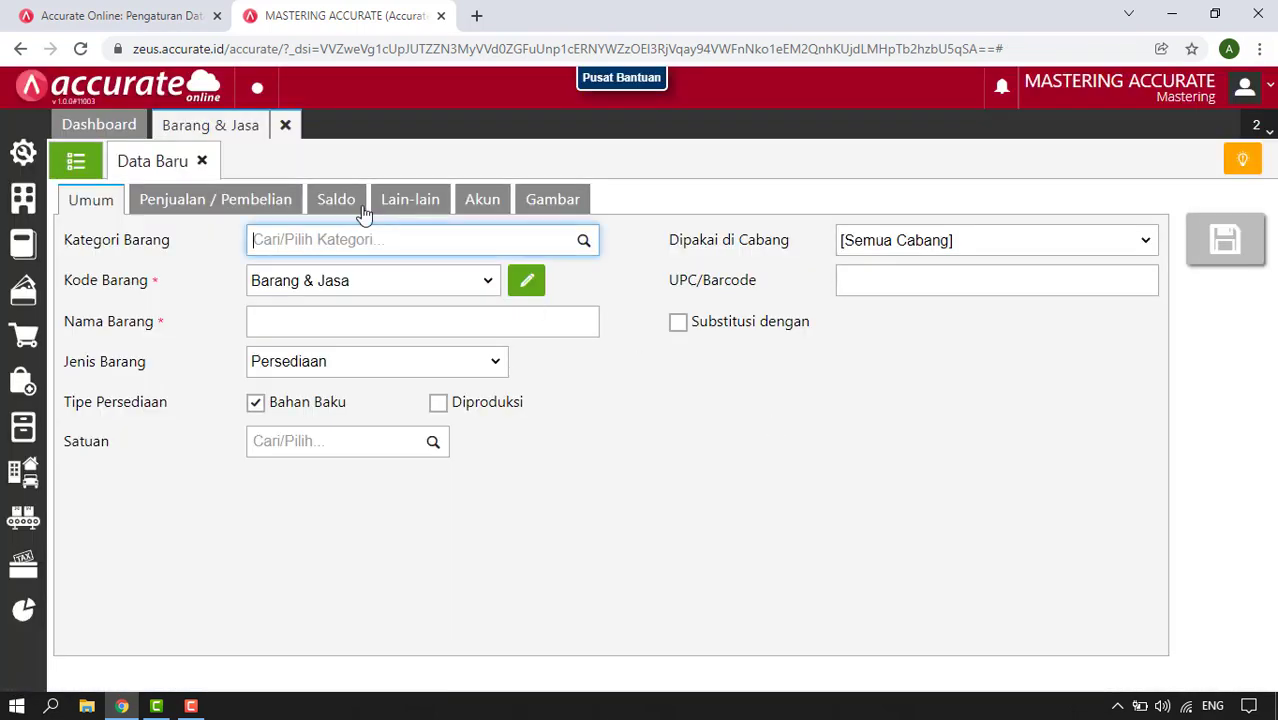
Open the Paket TV Samsung group item, examine its general data, group components and accounts, and close it.
{"action": "left_click", "coordinate": [78, 163]}
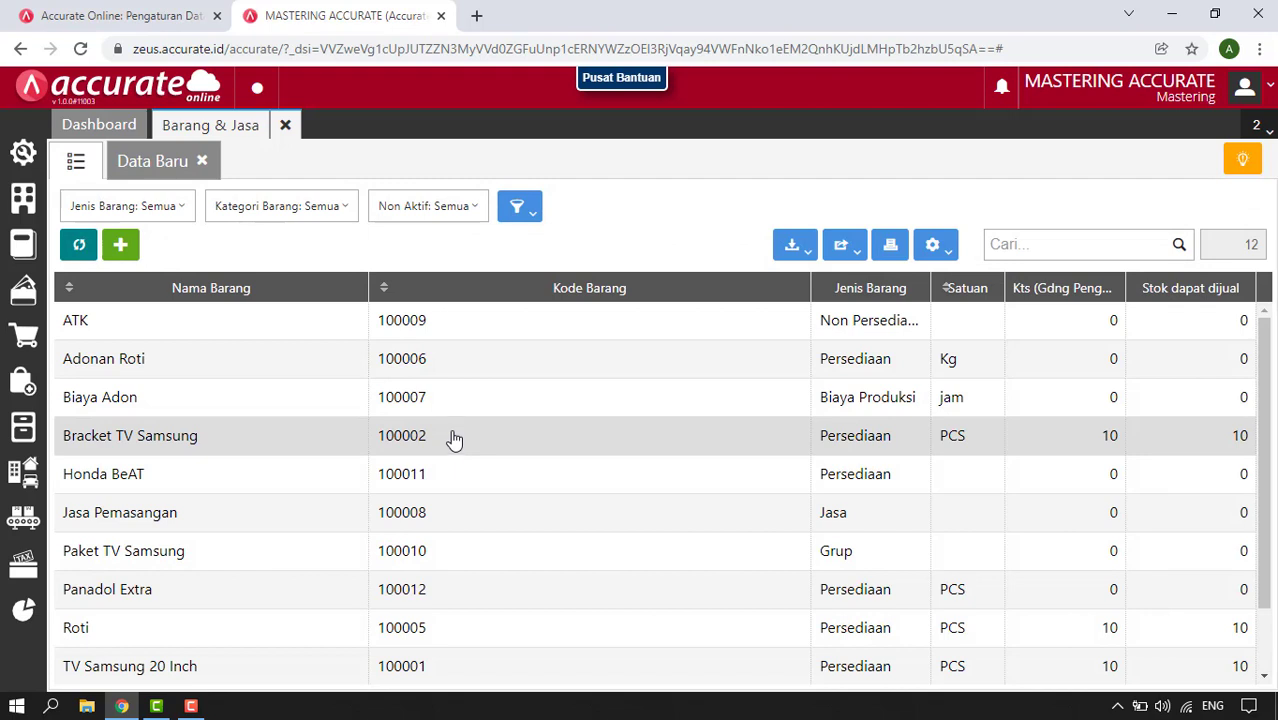
{"action": "scroll", "coordinate": [454, 440], "scroll_direction": "down", "scroll_amount": 1}
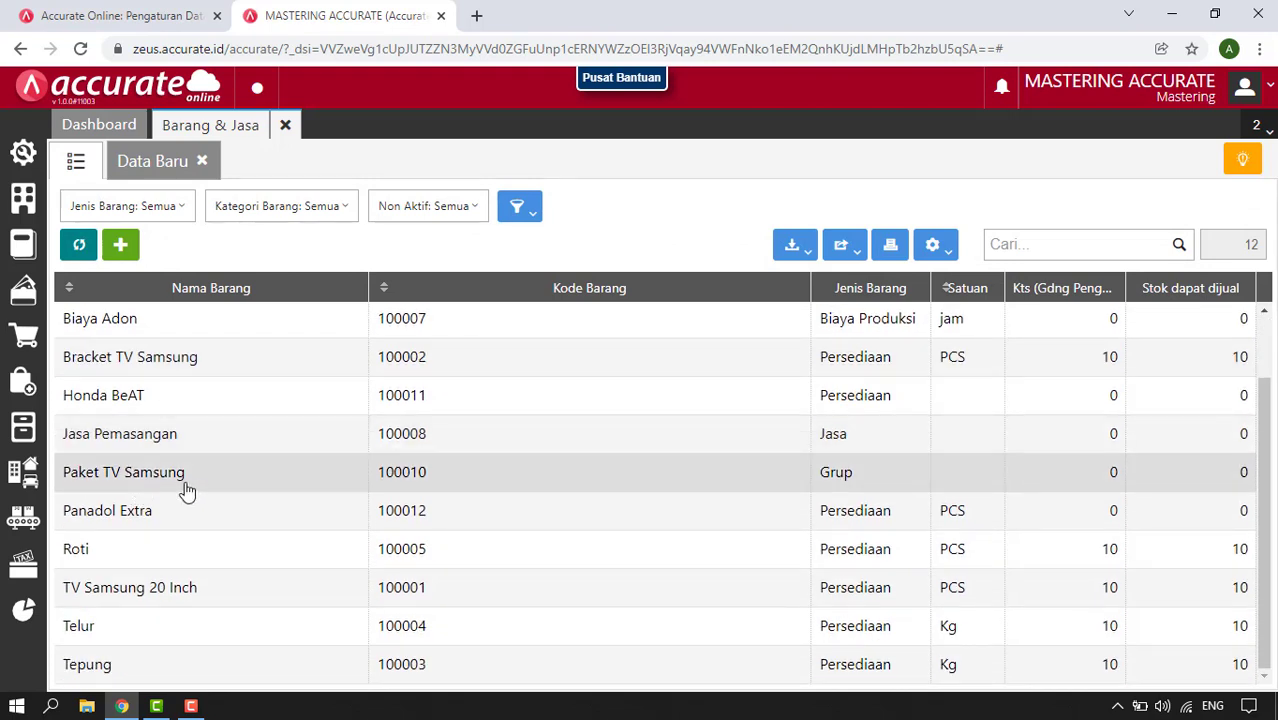
{"action": "left_click", "coordinate": [861, 485]}
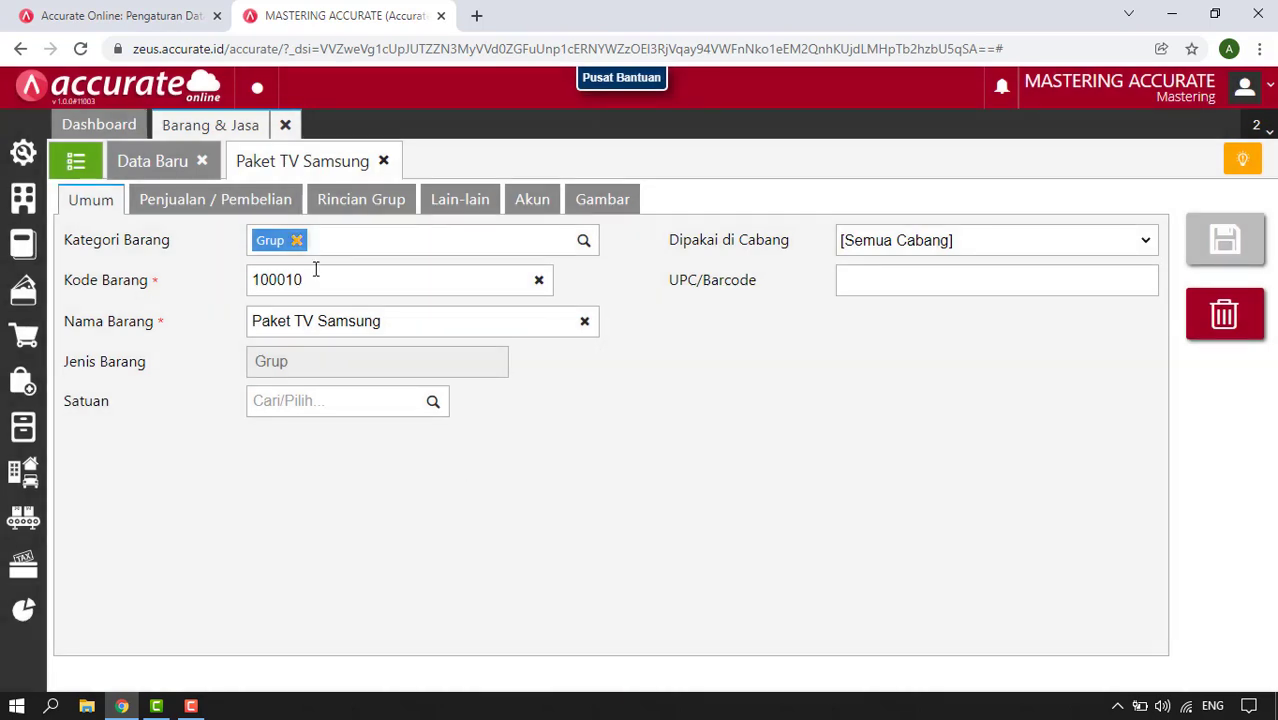
{"action": "left_click", "coordinate": [352, 212]}
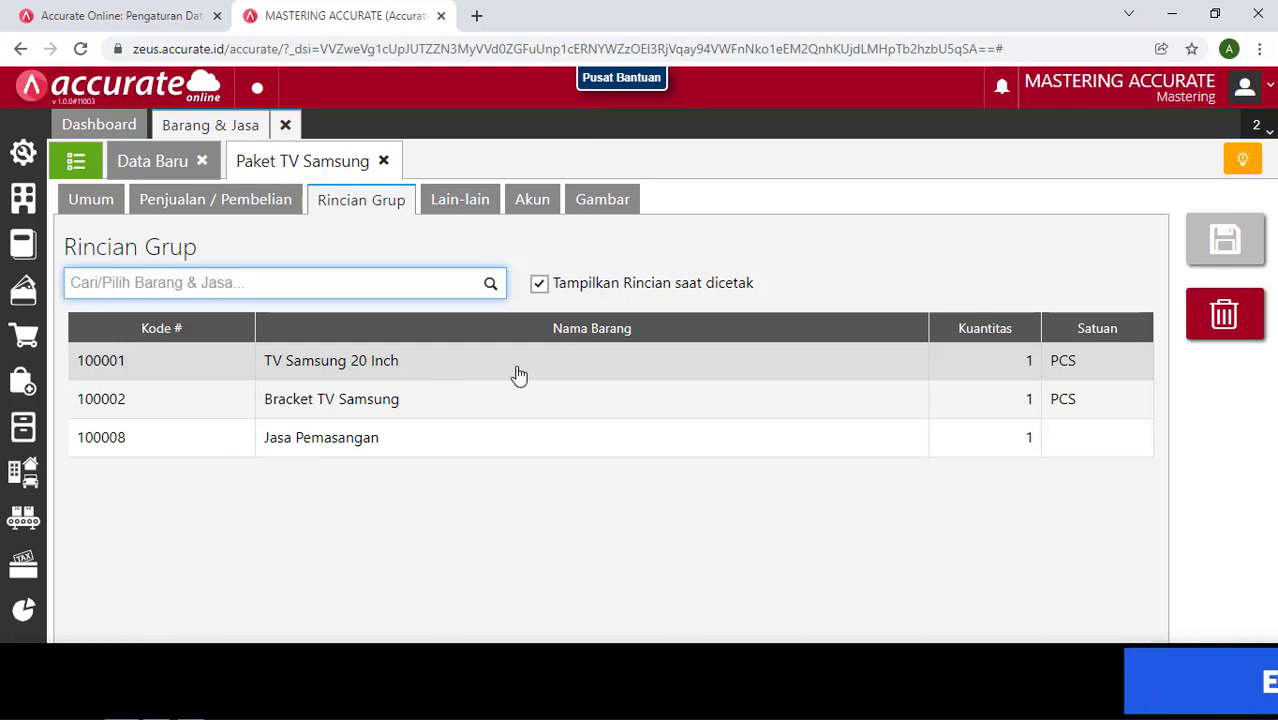
{"action": "left_click", "coordinate": [87, 208]}
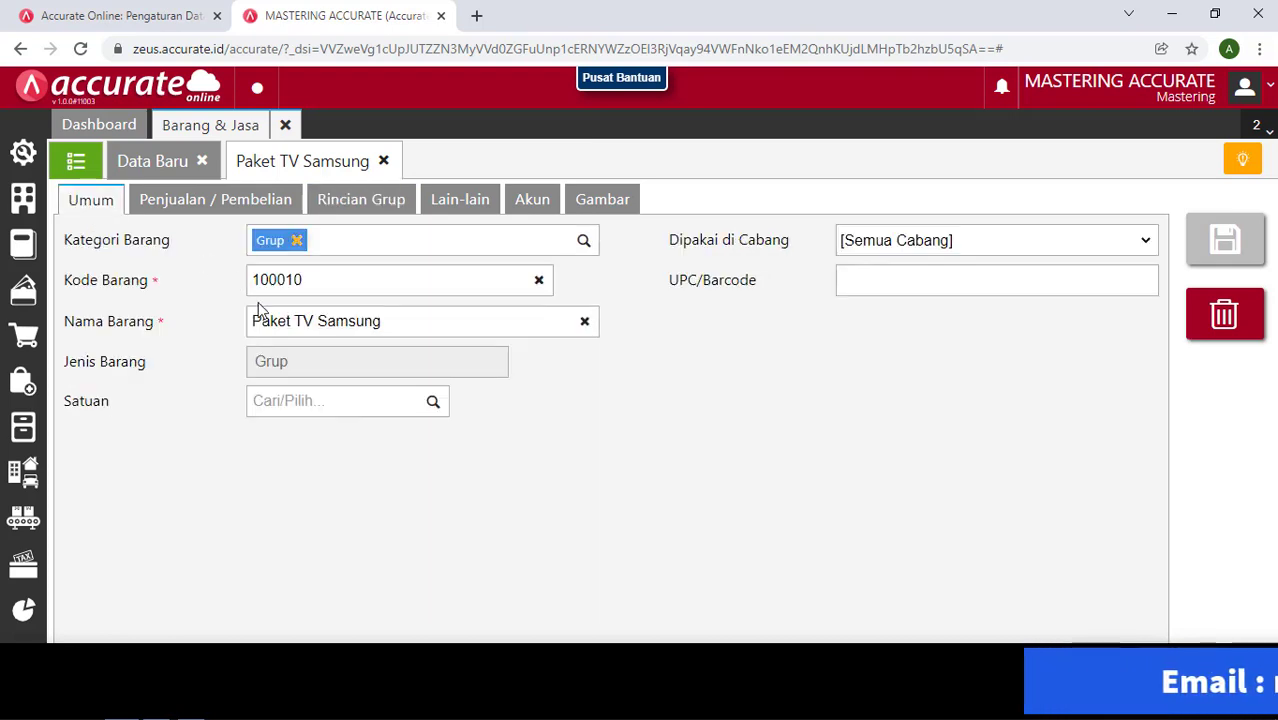
{"action": "left_click", "coordinate": [362, 203]}
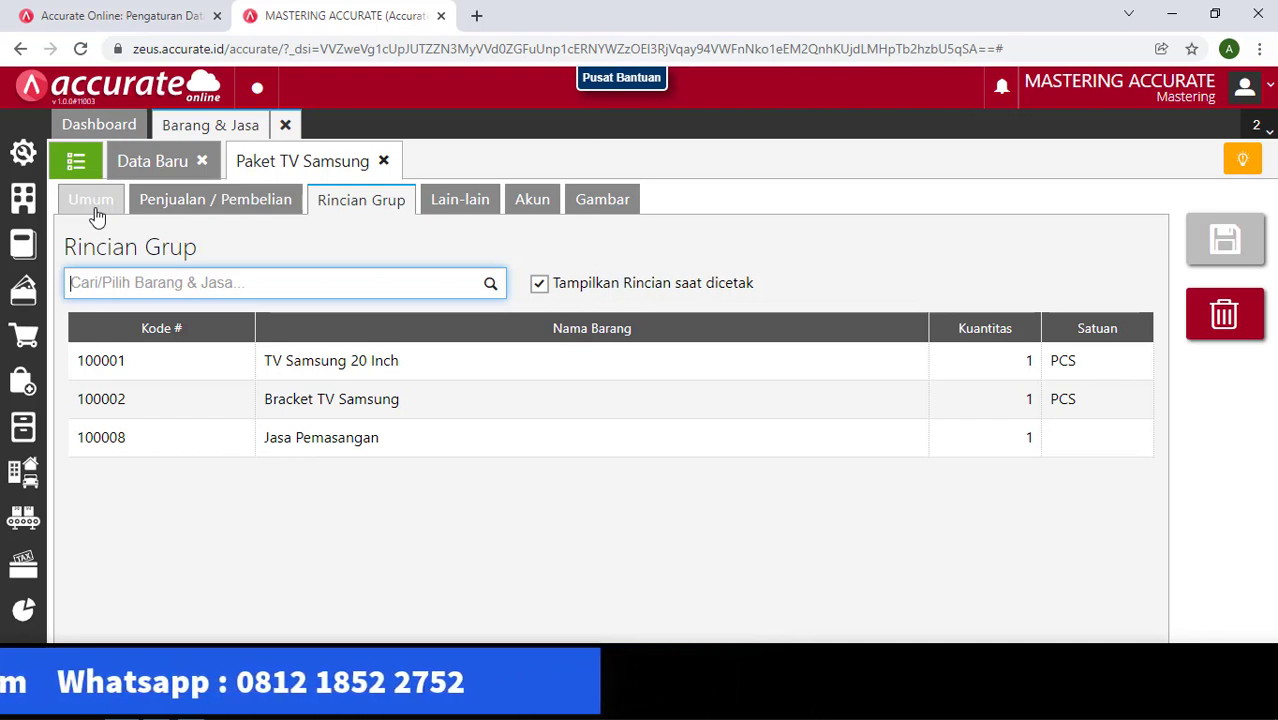
{"action": "left_click", "coordinate": [549, 202]}
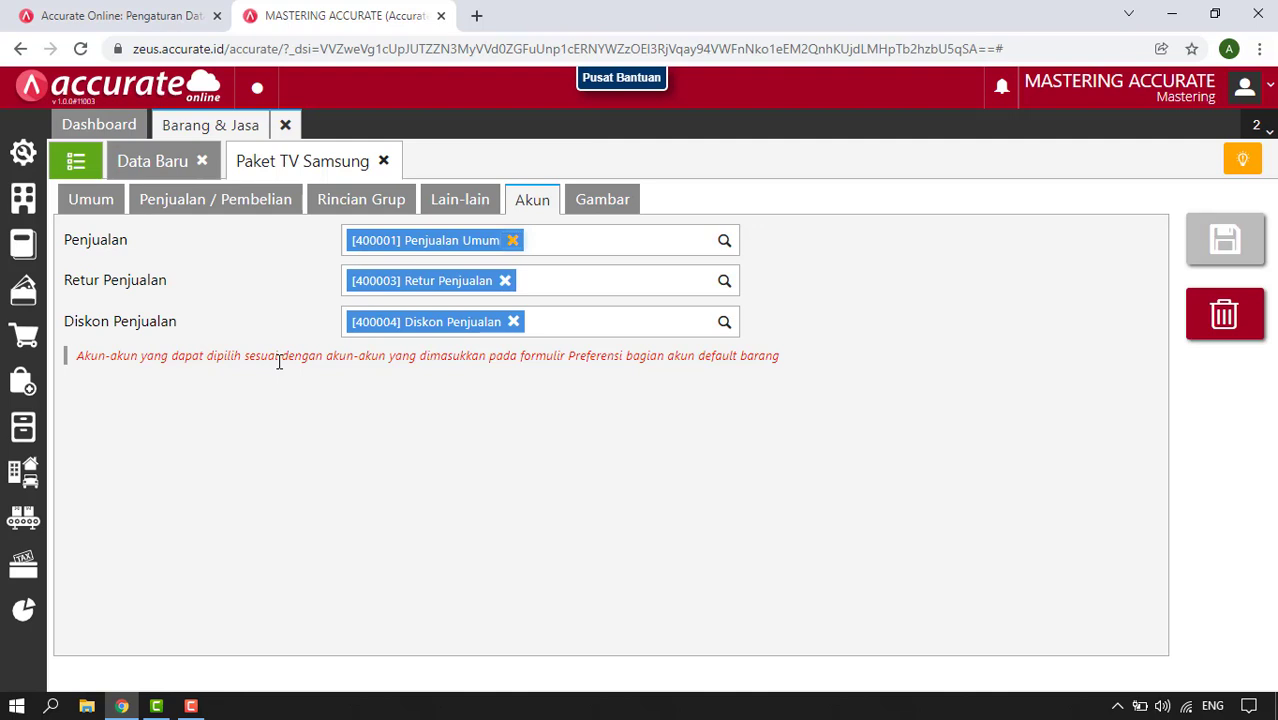
{"action": "left_click", "coordinate": [360, 205]}
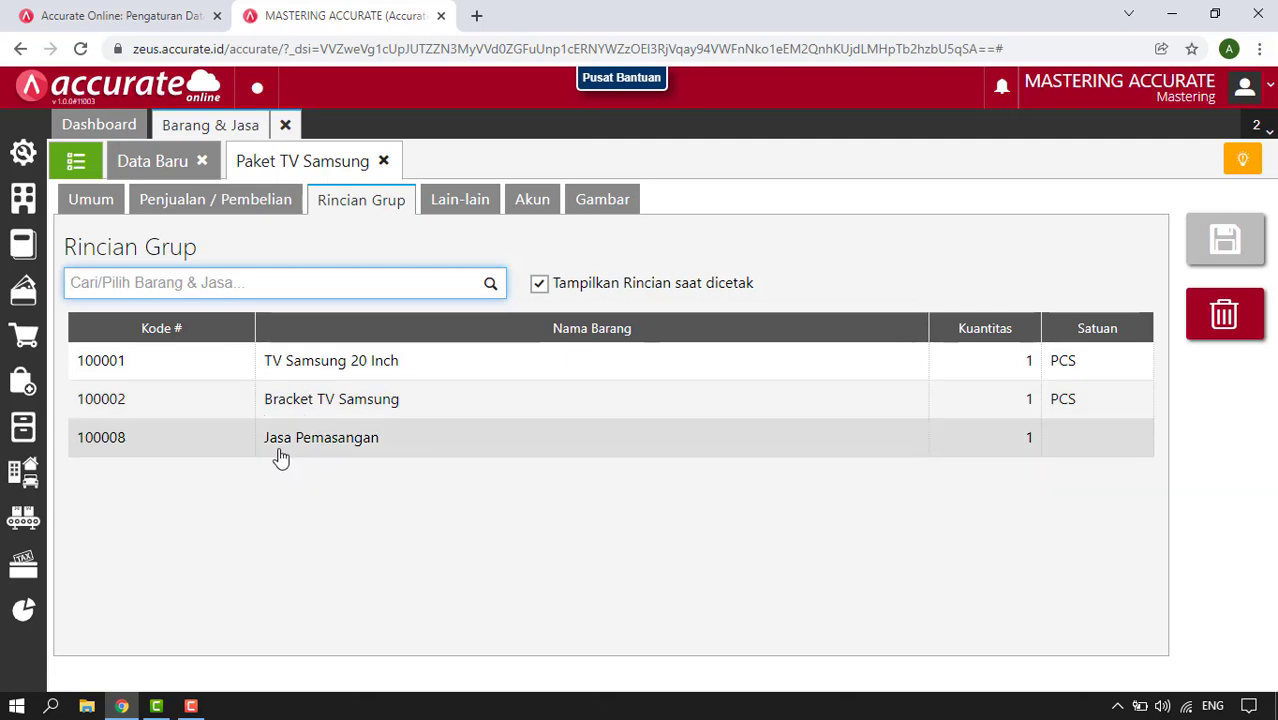
{"action": "left_click", "coordinate": [384, 162]}
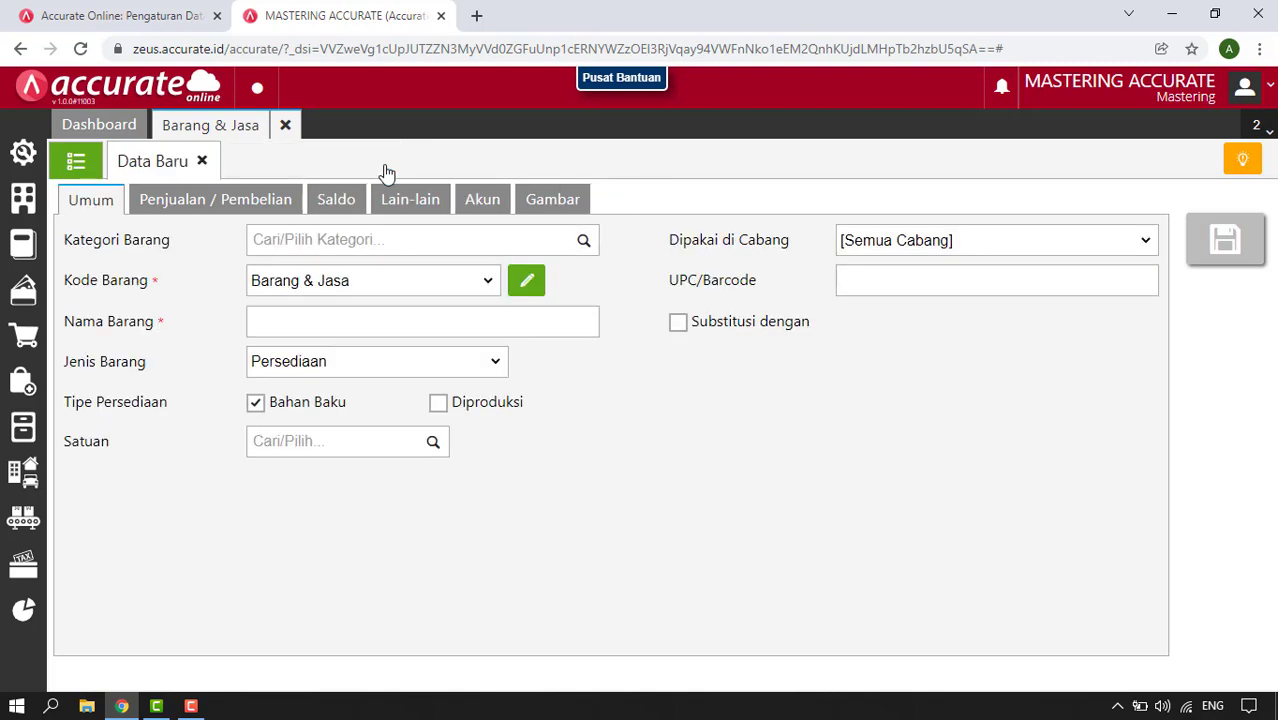
Start a new sales invoice (Faktur Penjualan) for customer CASH.
{"action": "left_click", "coordinate": [28, 343]}
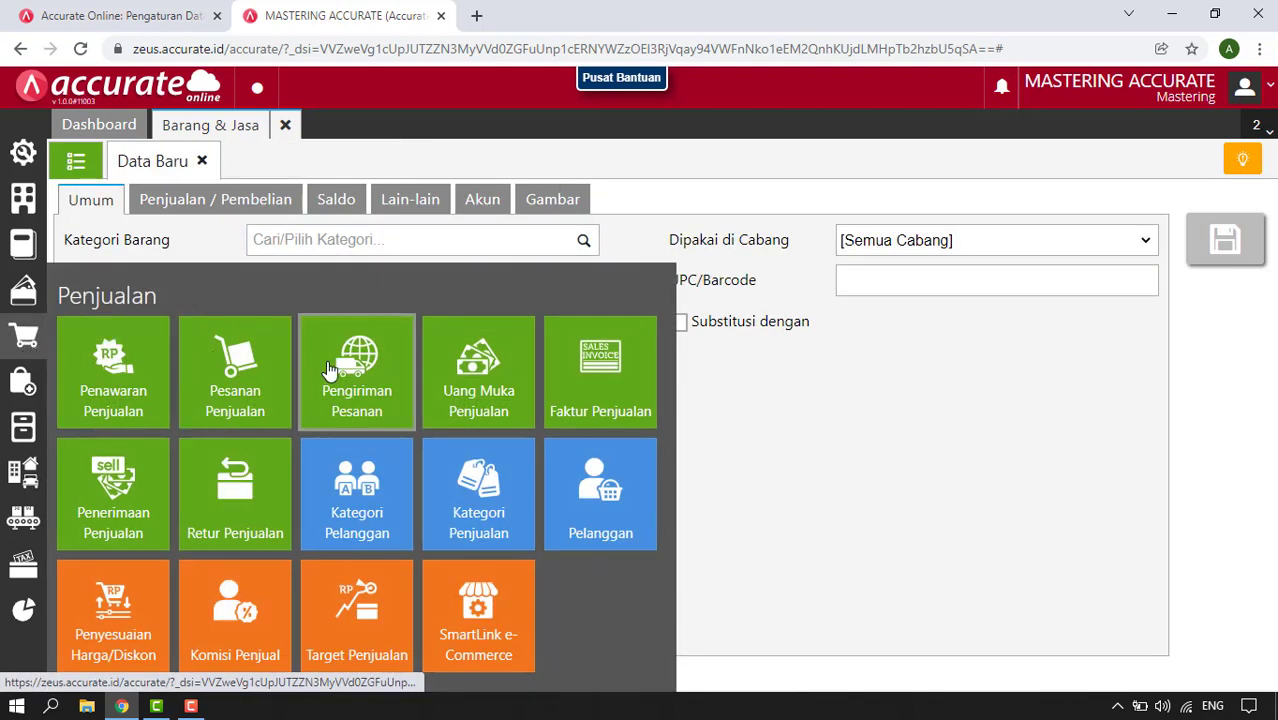
{"action": "left_click", "coordinate": [601, 400]}
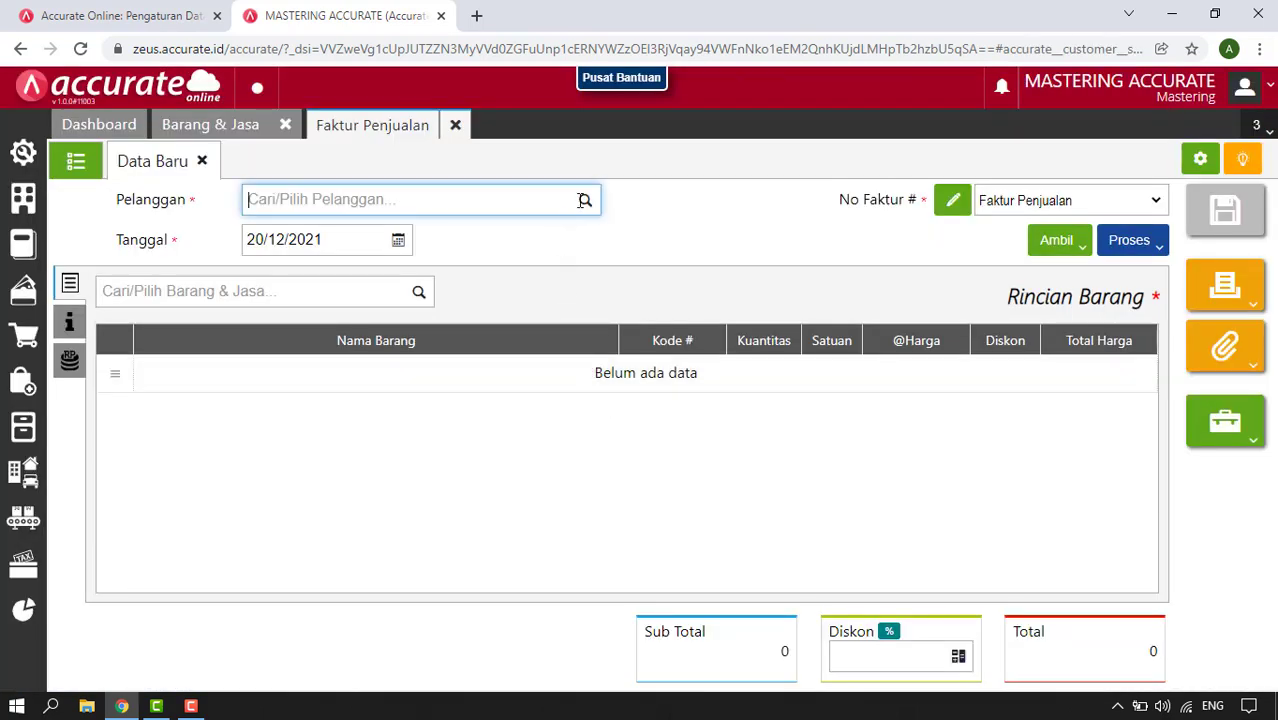
{"action": "left_click", "coordinate": [585, 200]}
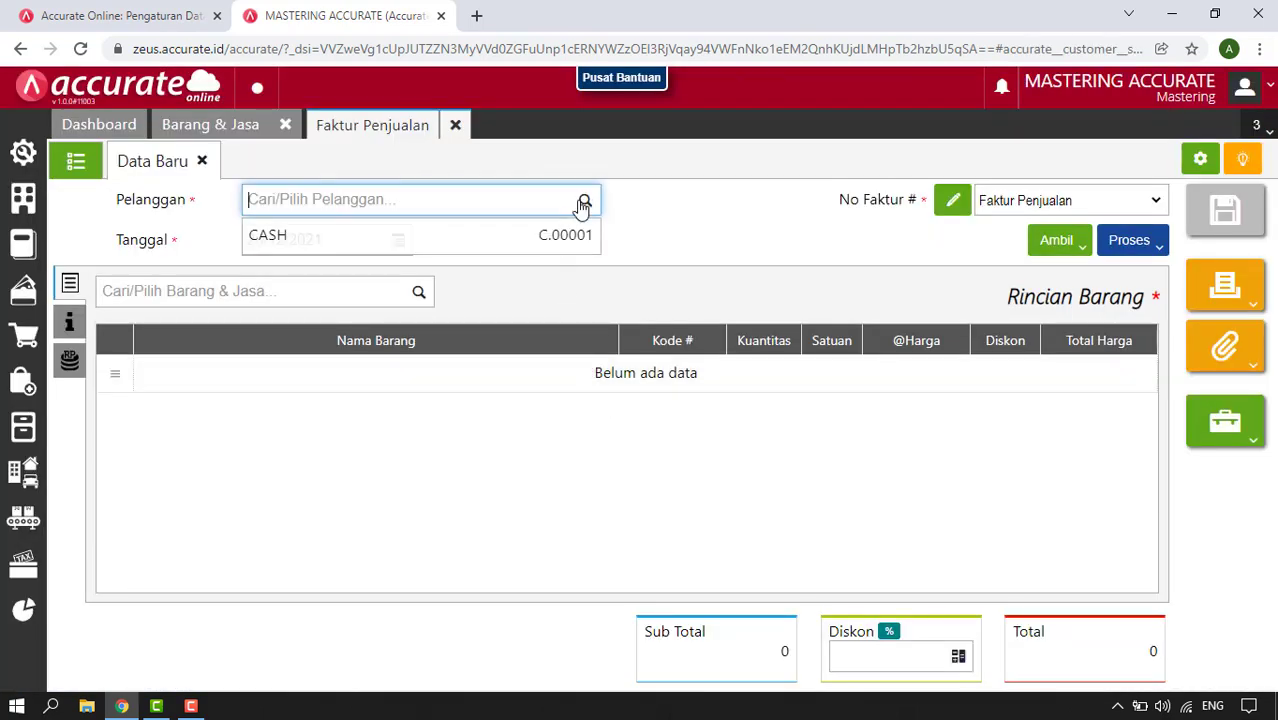
{"action": "left_click", "coordinate": [435, 238]}
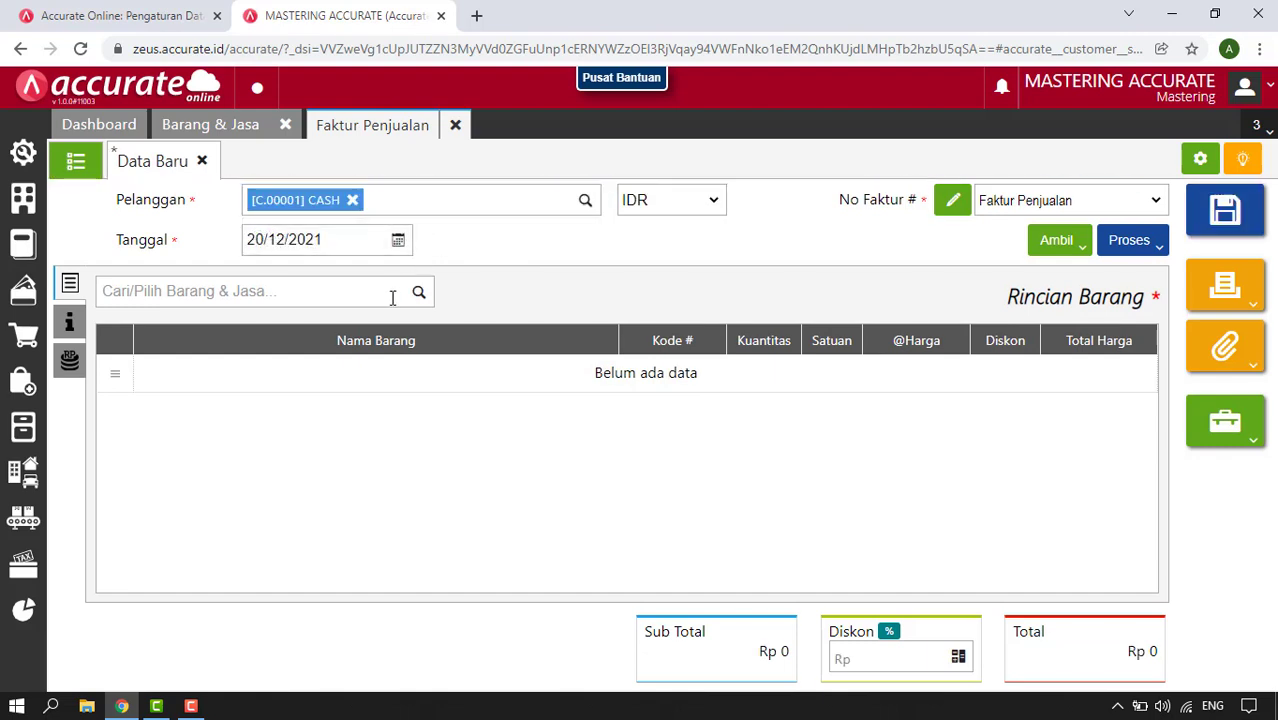
Add one Paket TV Samsung at 2.000.000 to the sales invoice, view its expanded component lines, and discard the invoice unsaved.
{"action": "left_click", "coordinate": [392, 297]}
{"action": "left_click", "coordinate": [418, 293]}
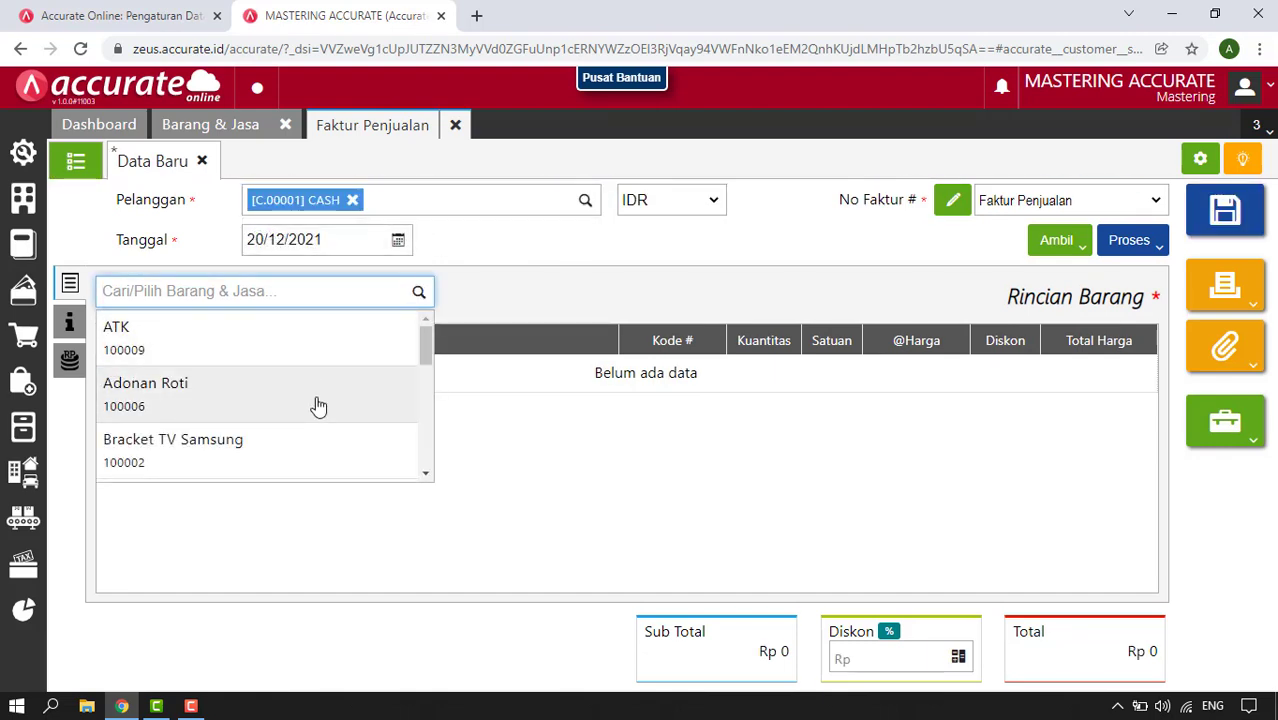
{"action": "scroll", "coordinate": [314, 404], "scroll_direction": "down", "scroll_amount": 4}
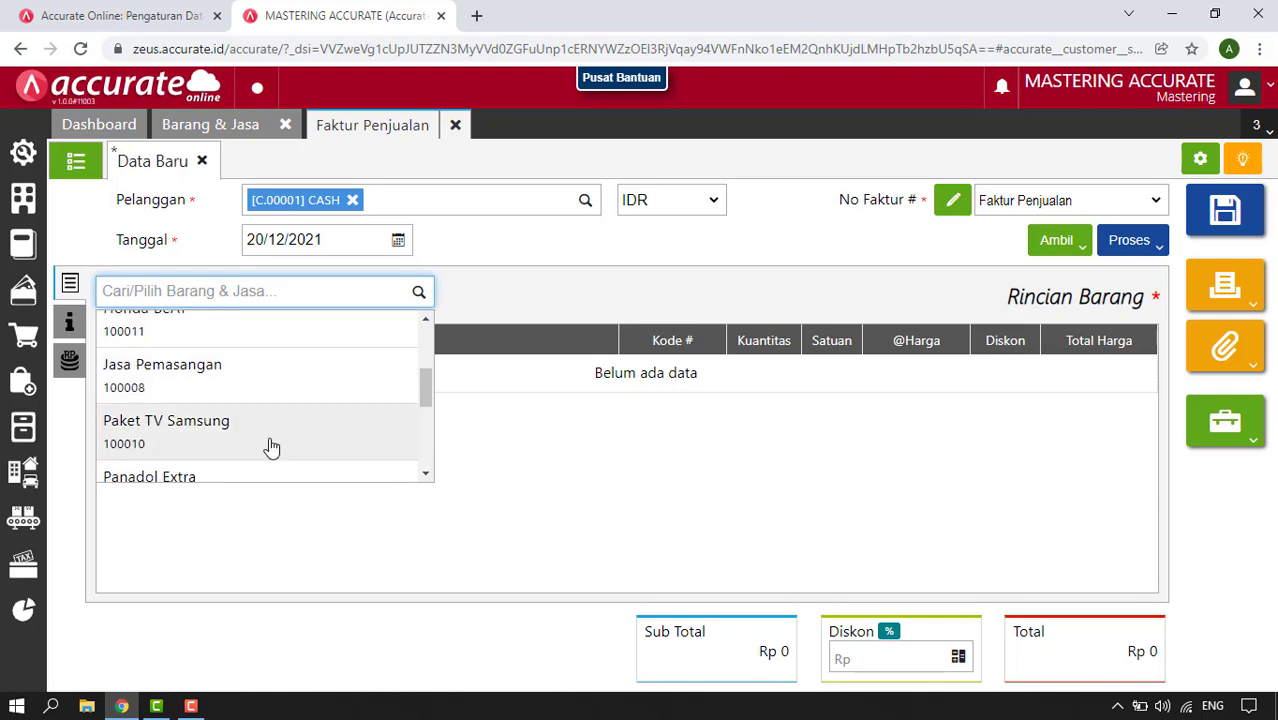
{"action": "left_click", "coordinate": [271, 447]}
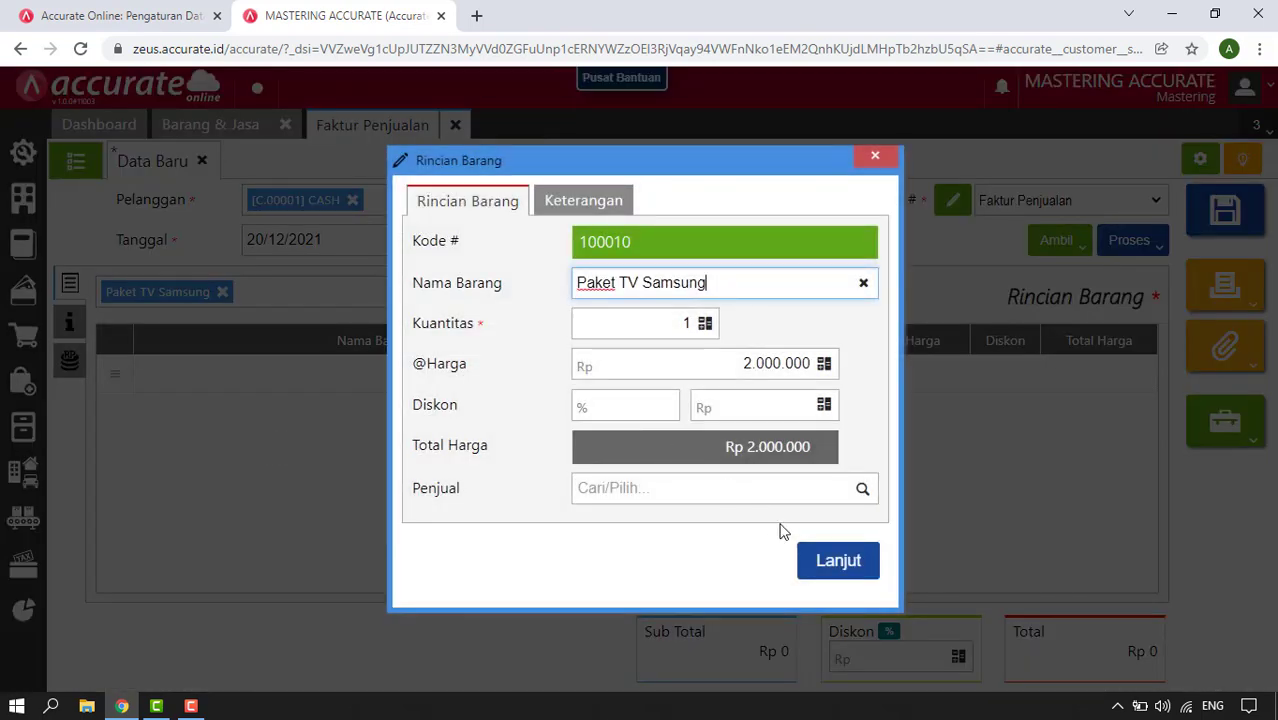
{"action": "left_click", "coordinate": [837, 566]}
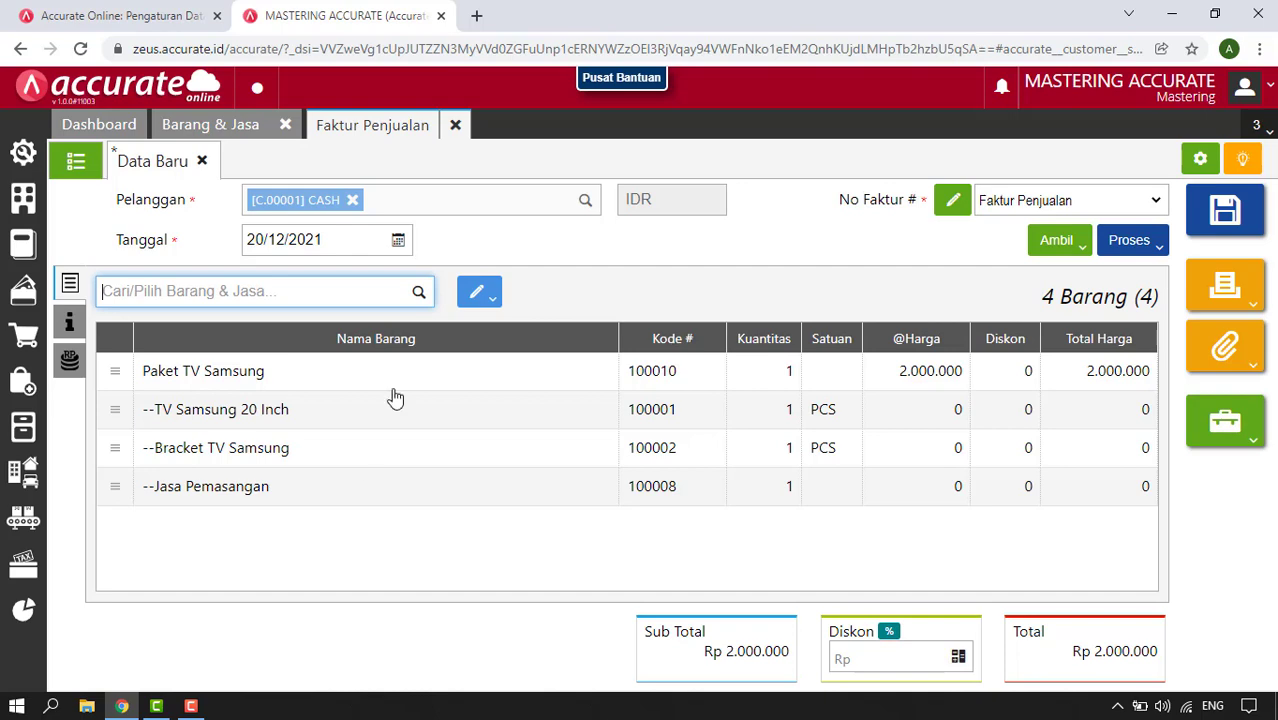
{"action": "left_click", "coordinate": [455, 127]}
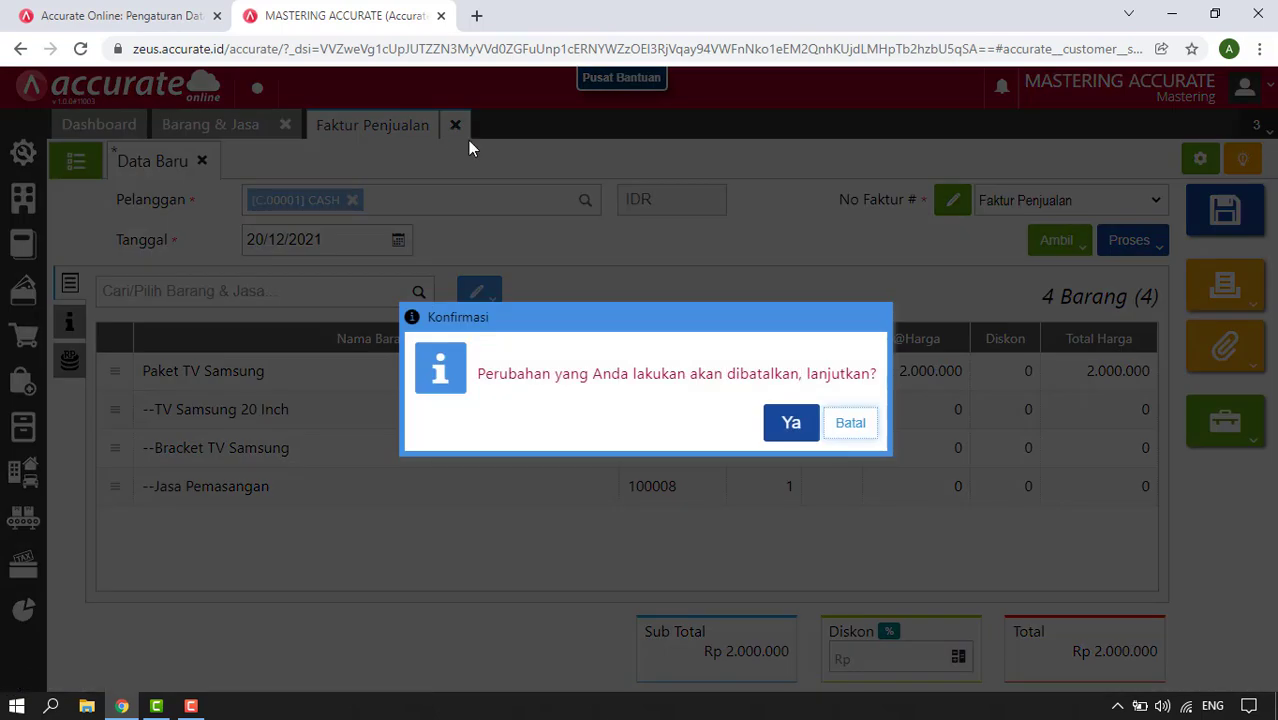
{"action": "left_click", "coordinate": [800, 430]}
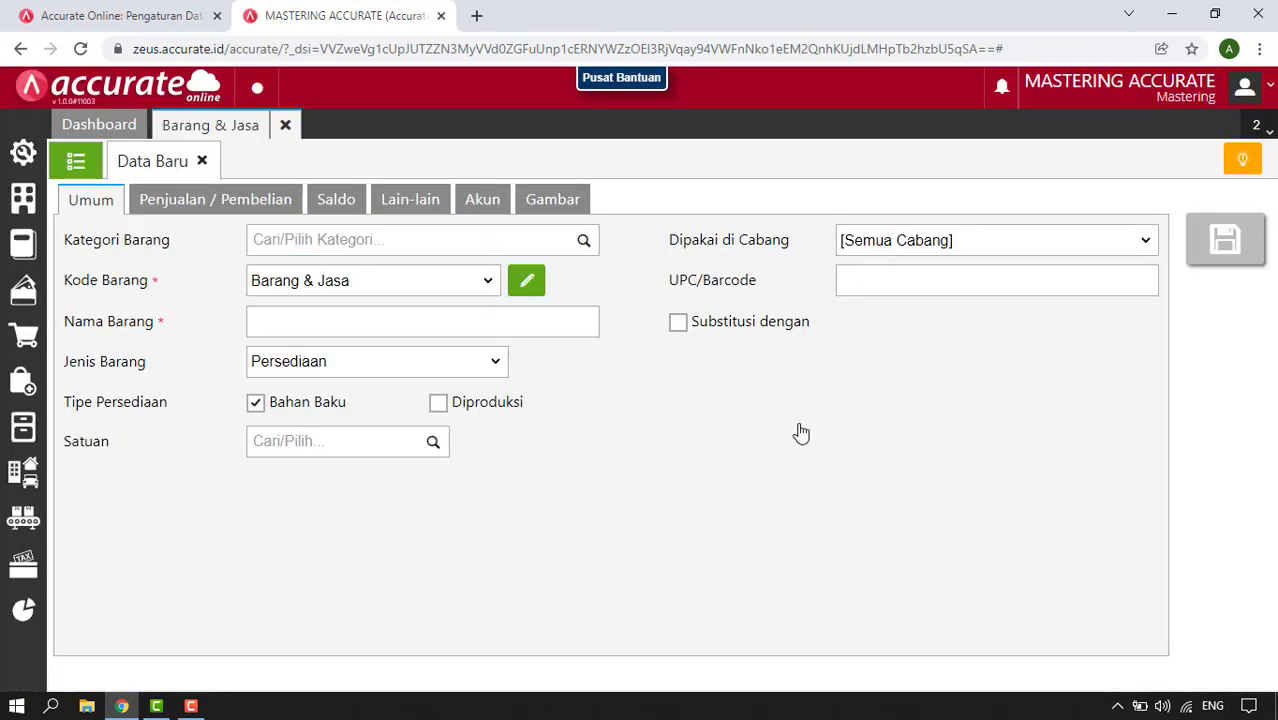
Review the item list and the Jenis Barang options in the new item form, including Biaya Produksi.
{"action": "left_click", "coordinate": [75, 163]}
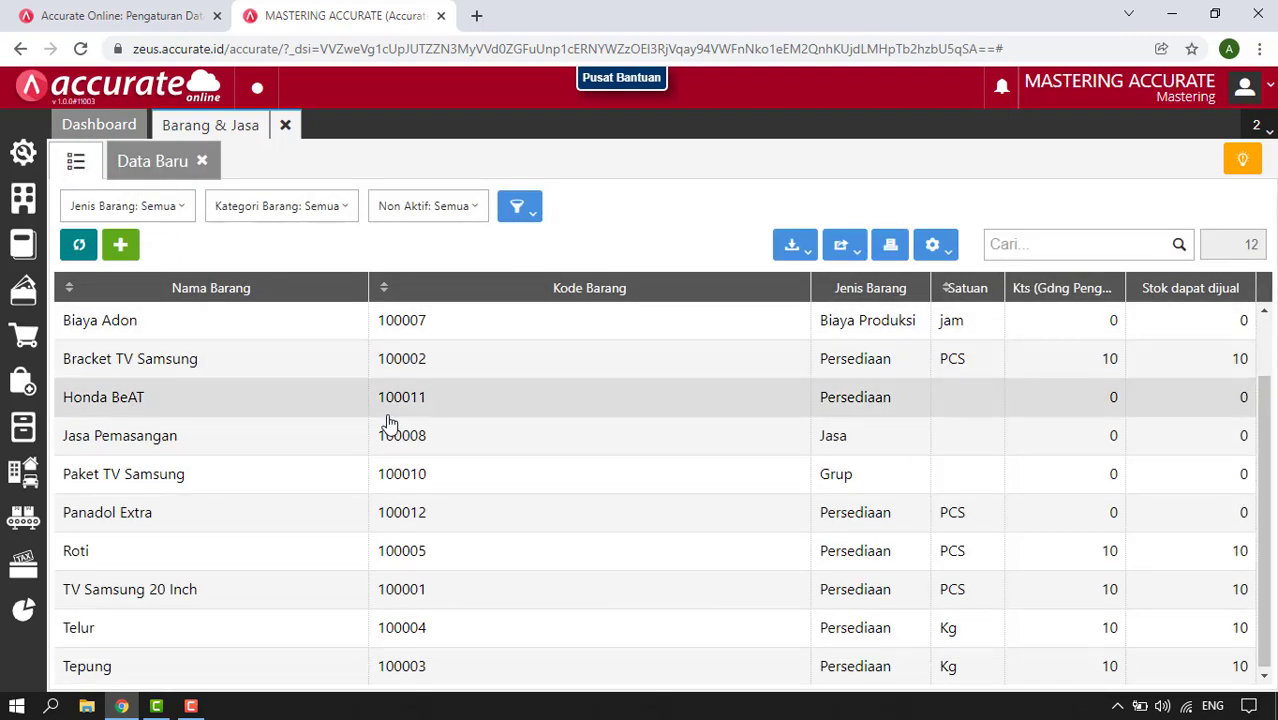
{"action": "left_click", "coordinate": [163, 162]}
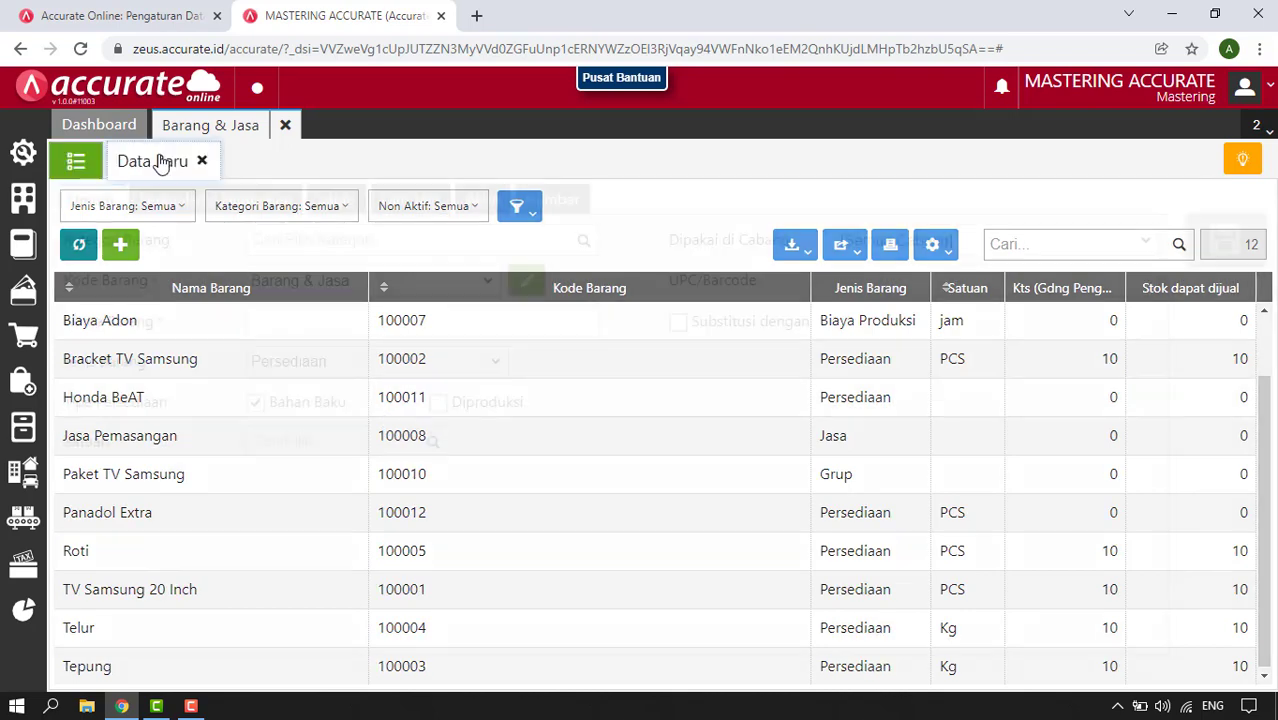
{"action": "left_click", "coordinate": [466, 372]}
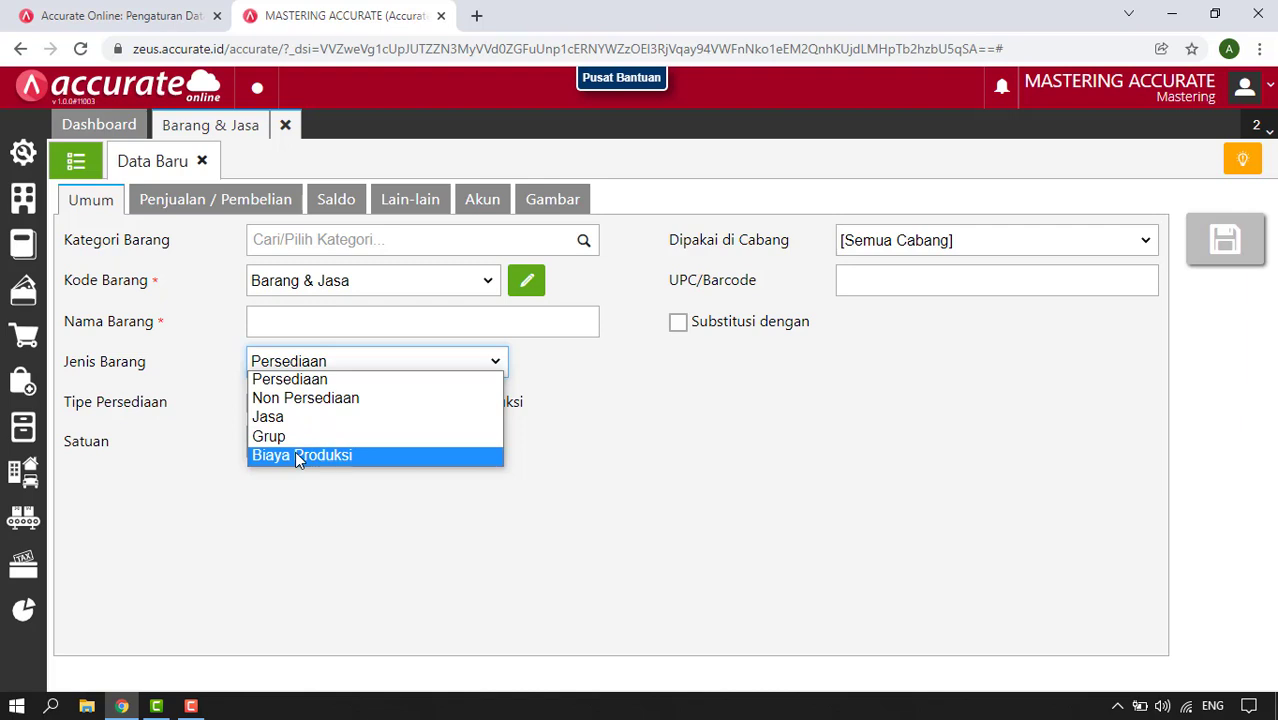
{"action": "left_click", "coordinate": [296, 532]}
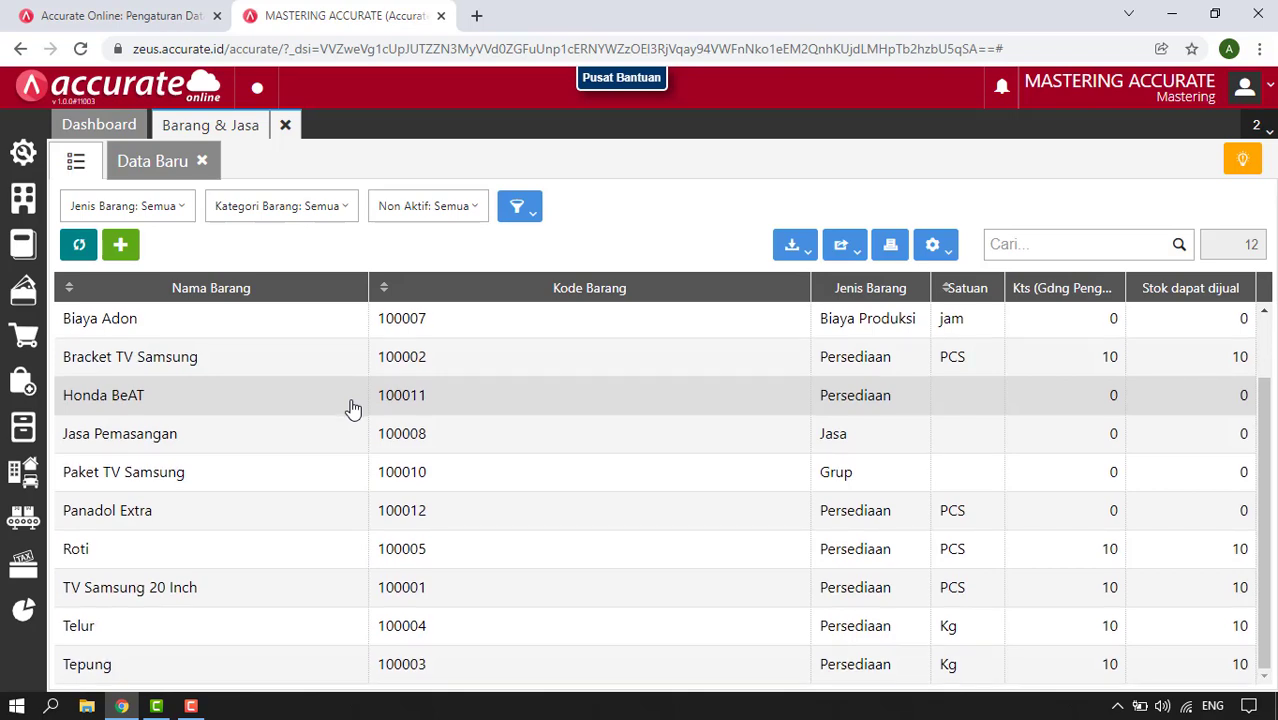
Examine the Telur item's inventory type and the manufacturing functions it relates to, and close the item.
{"action": "double_click", "coordinate": [205, 628]}
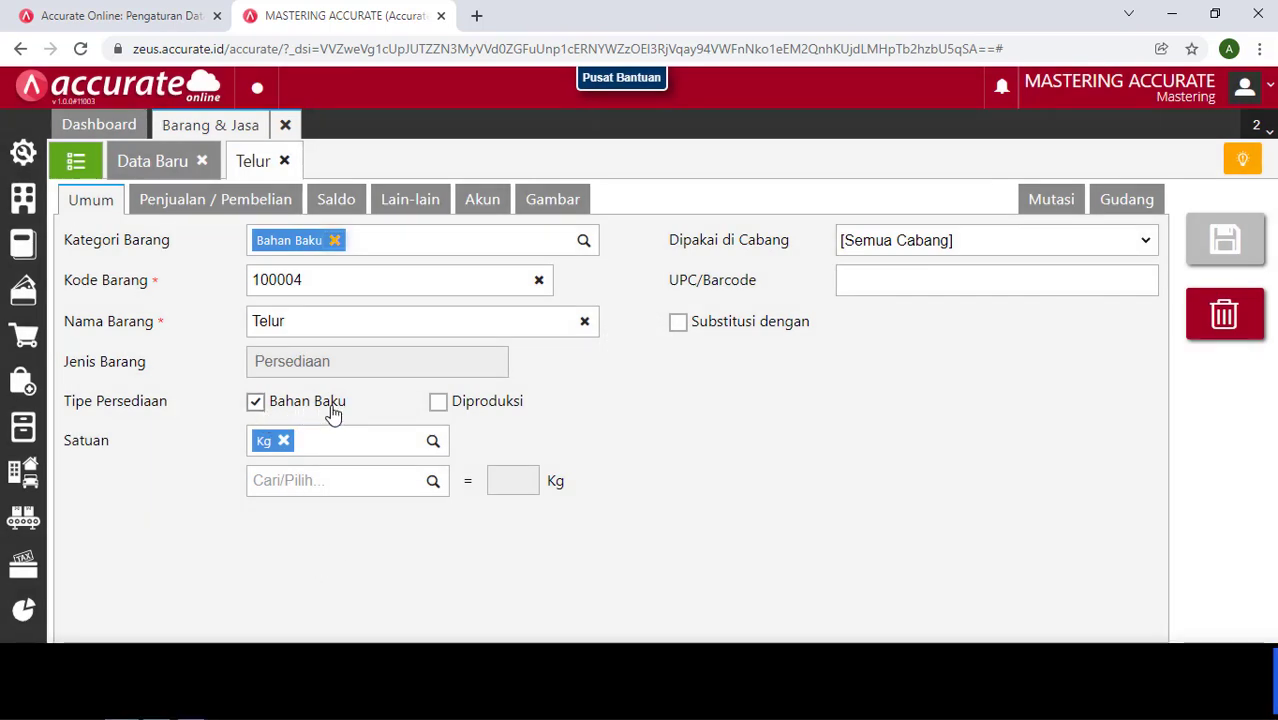
{"action": "left_click", "coordinate": [23, 518]}
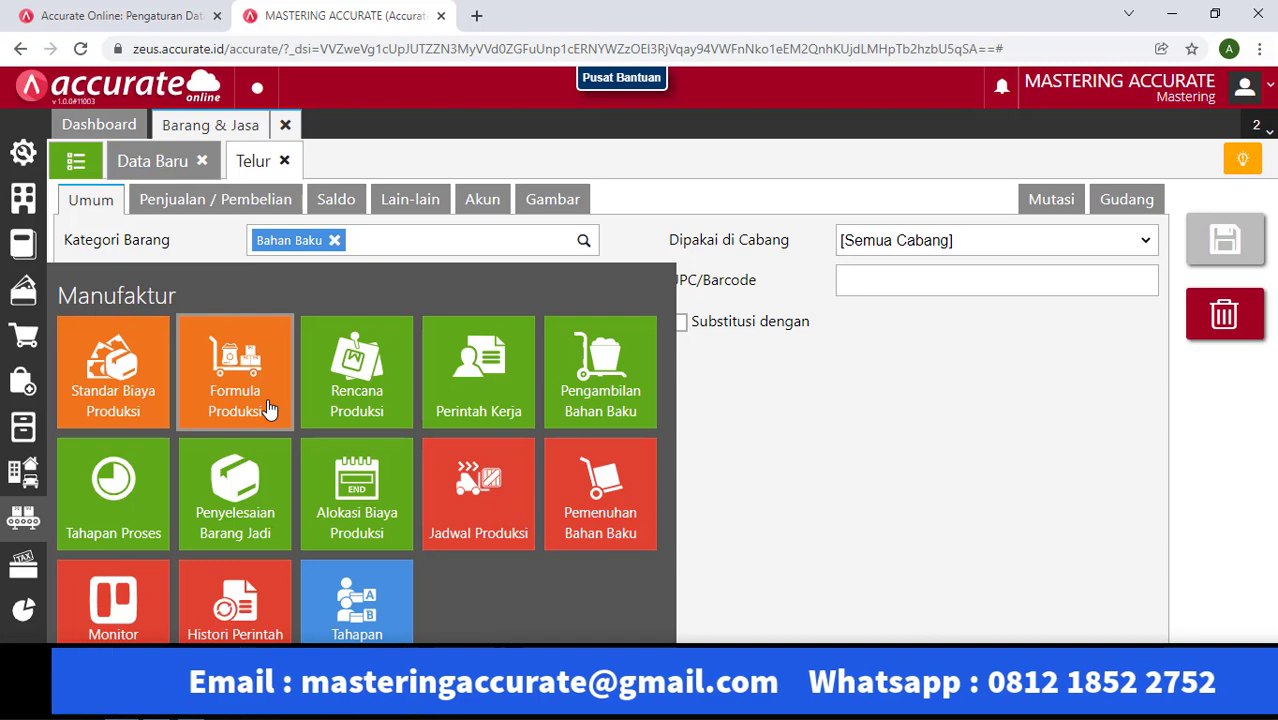
{"action": "left_click", "coordinate": [821, 493]}
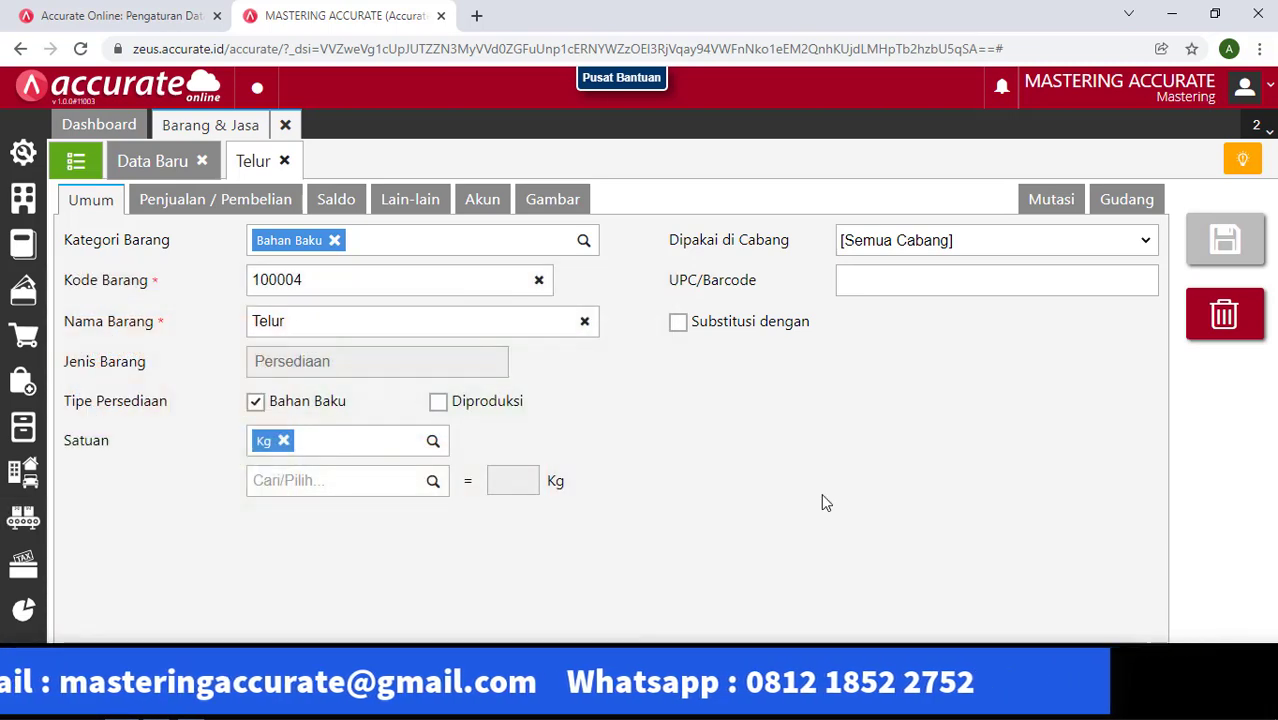
{"action": "left_click", "coordinate": [284, 160]}
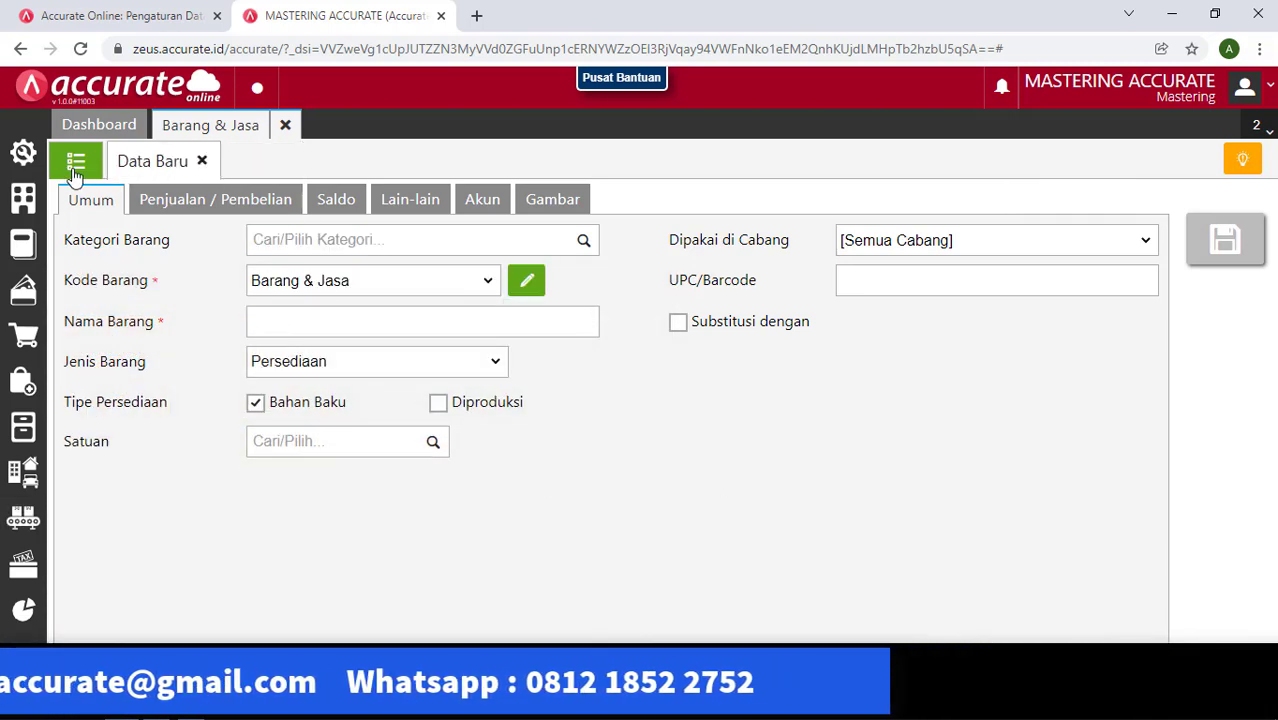
Examine the Adonan Roti item's category and inventory type alongside the manufacturing functions, and close the item.
{"action": "left_click", "coordinate": [75, 162]}
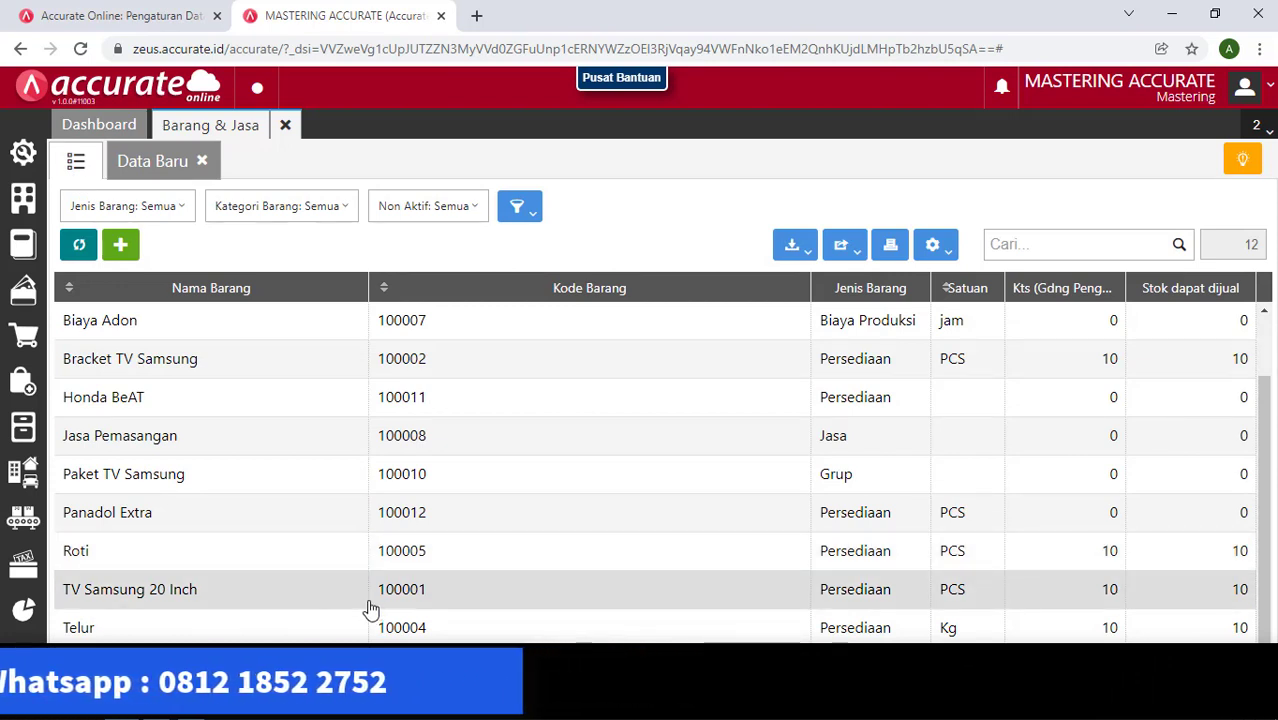
{"action": "scroll", "coordinate": [370, 608], "scroll_direction": "down", "scroll_amount": 1}
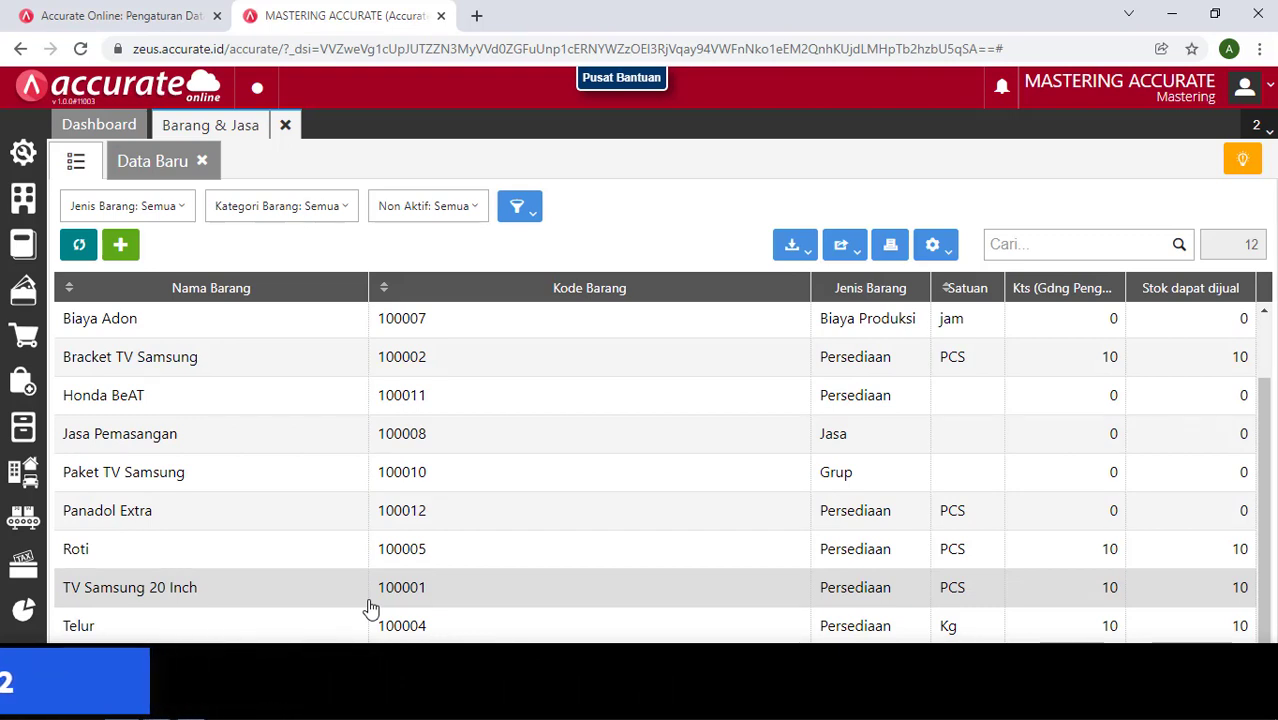
{"action": "scroll", "coordinate": [352, 413], "scroll_direction": "up", "scroll_amount": 1}
{"action": "left_click", "coordinate": [336, 381]}
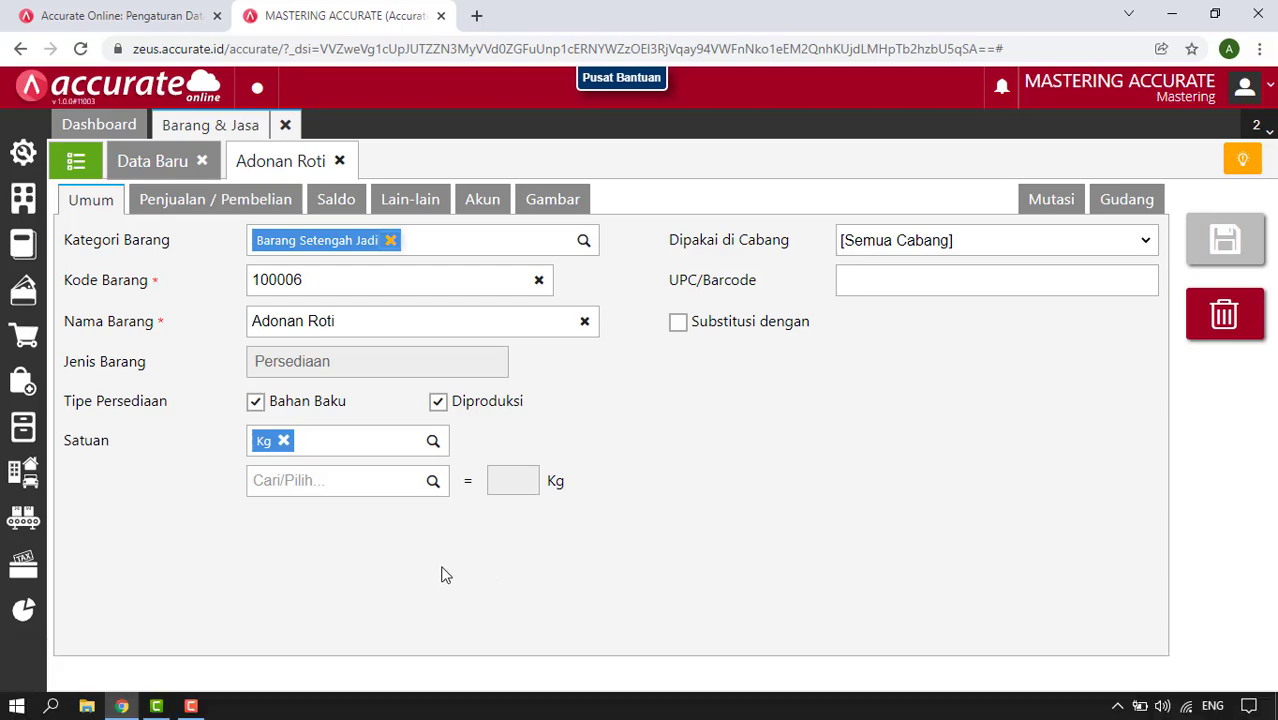
{"action": "left_click", "coordinate": [25, 516]}
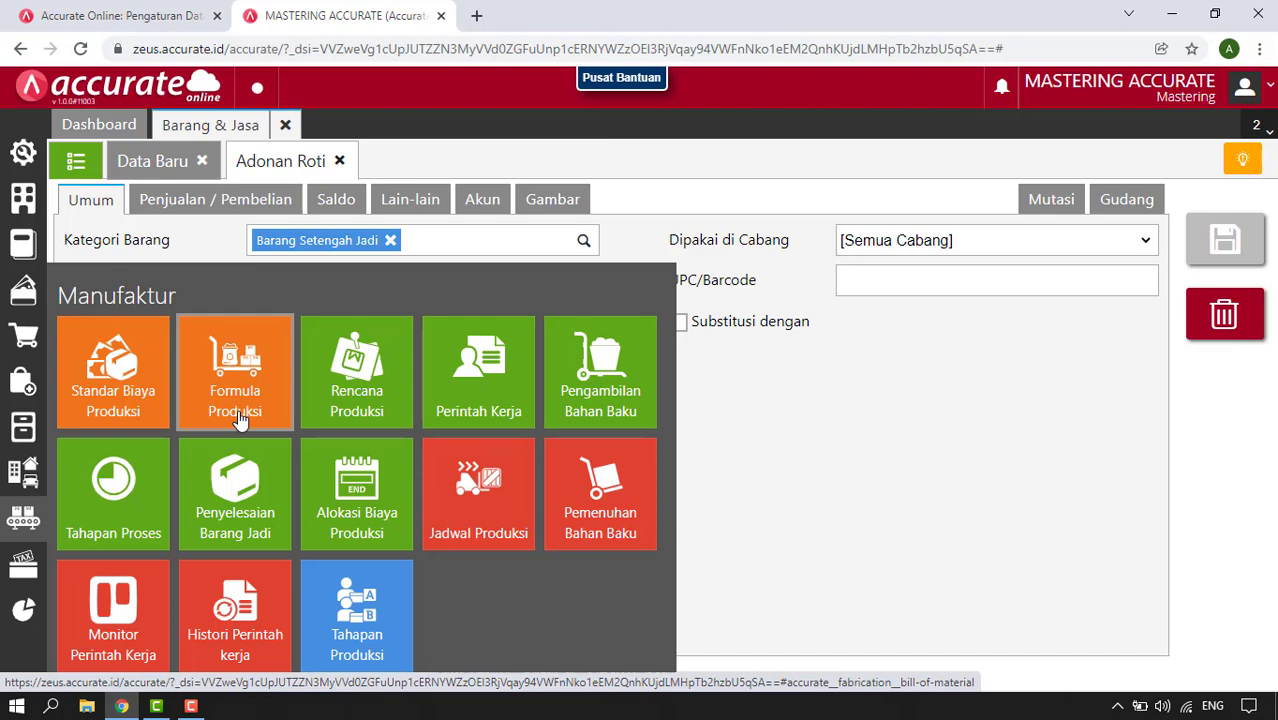
{"action": "left_click", "coordinate": [785, 437]}
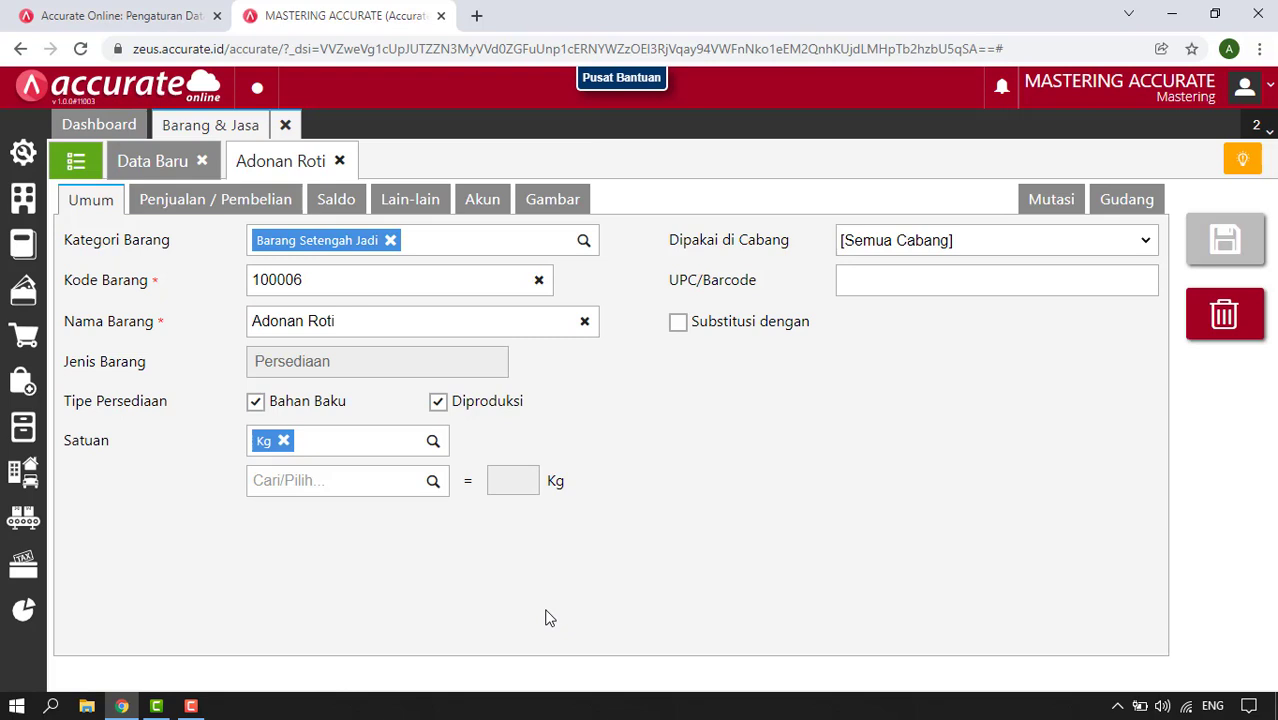
{"action": "left_click", "coordinate": [339, 161]}
Open the Roti item from the item list and examine its category and inventory type.
{"action": "left_click", "coordinate": [80, 166]}
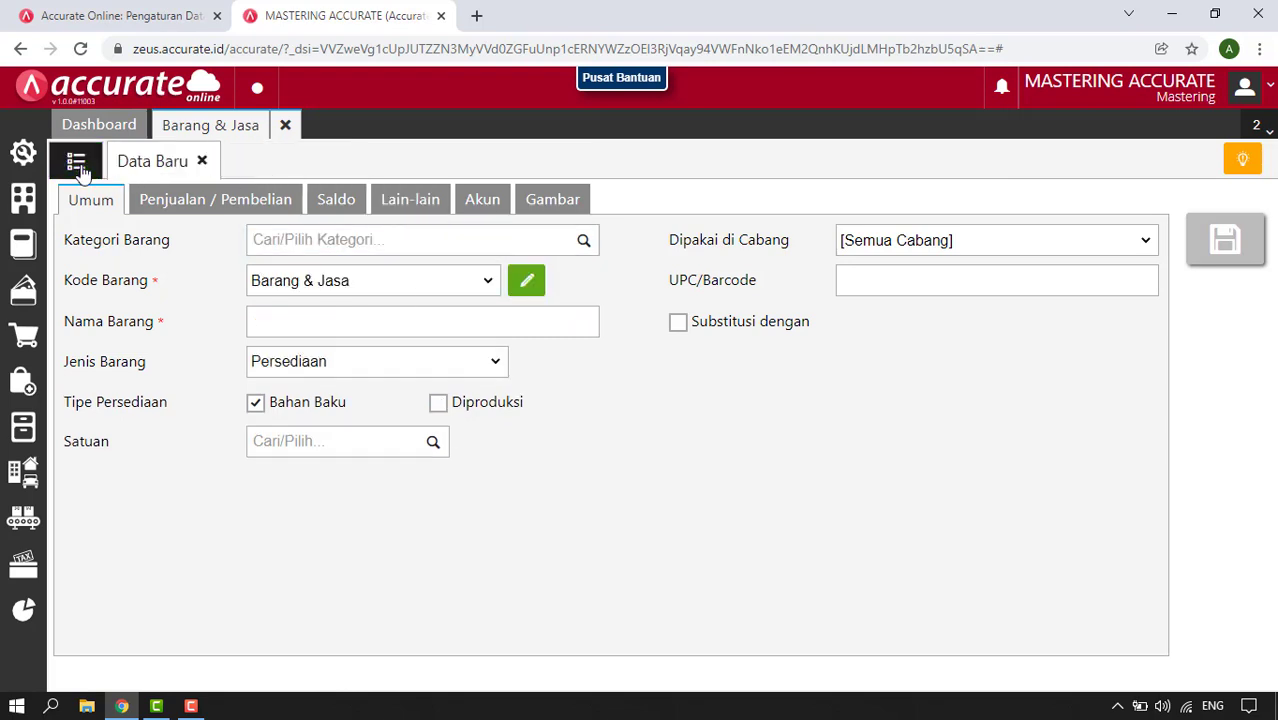
{"action": "left_click", "coordinate": [300, 627]}
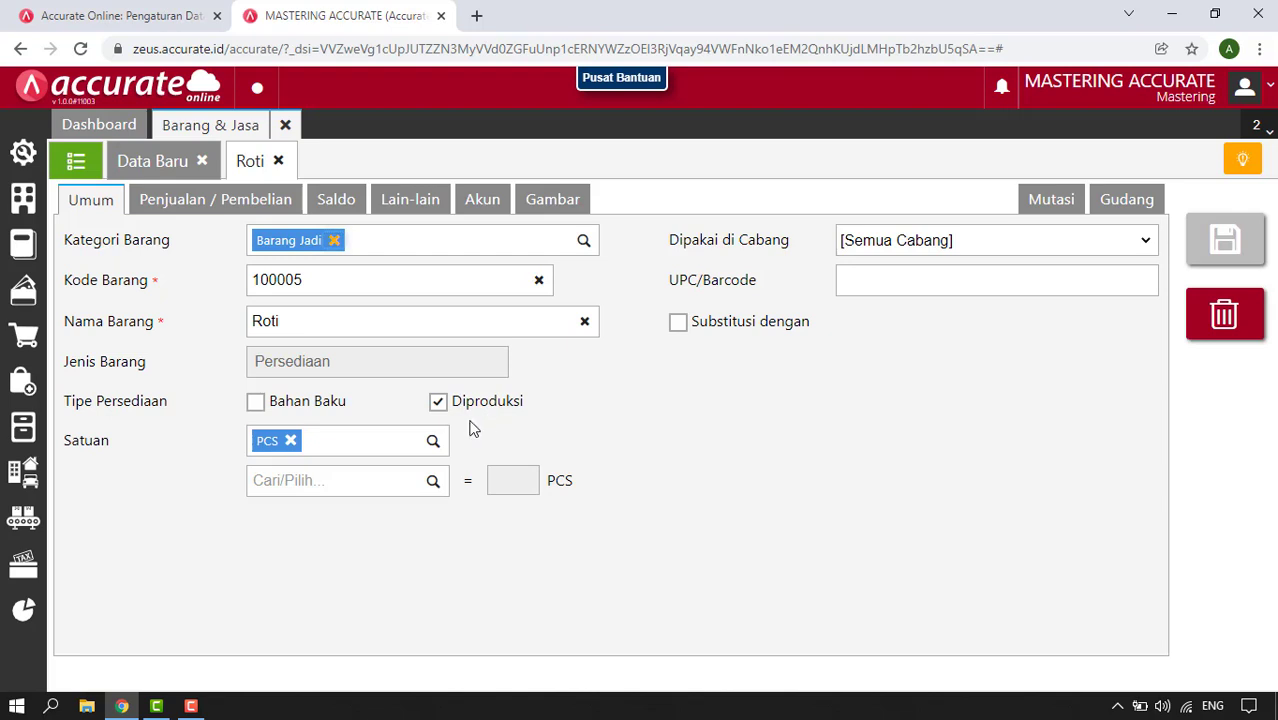
Check which items can be selected in a new Standar Biaya Produksi form, and close the form without adding any.
{"action": "left_click", "coordinate": [23, 517]}
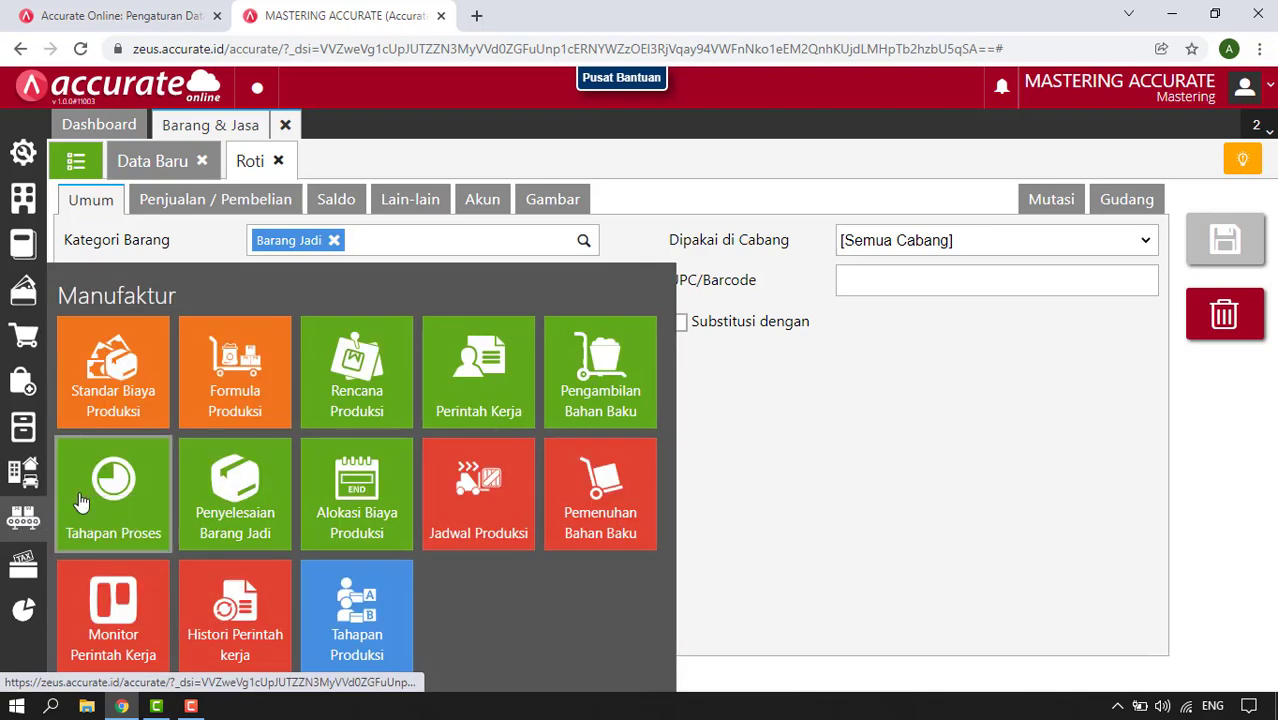
{"action": "left_click", "coordinate": [125, 409]}
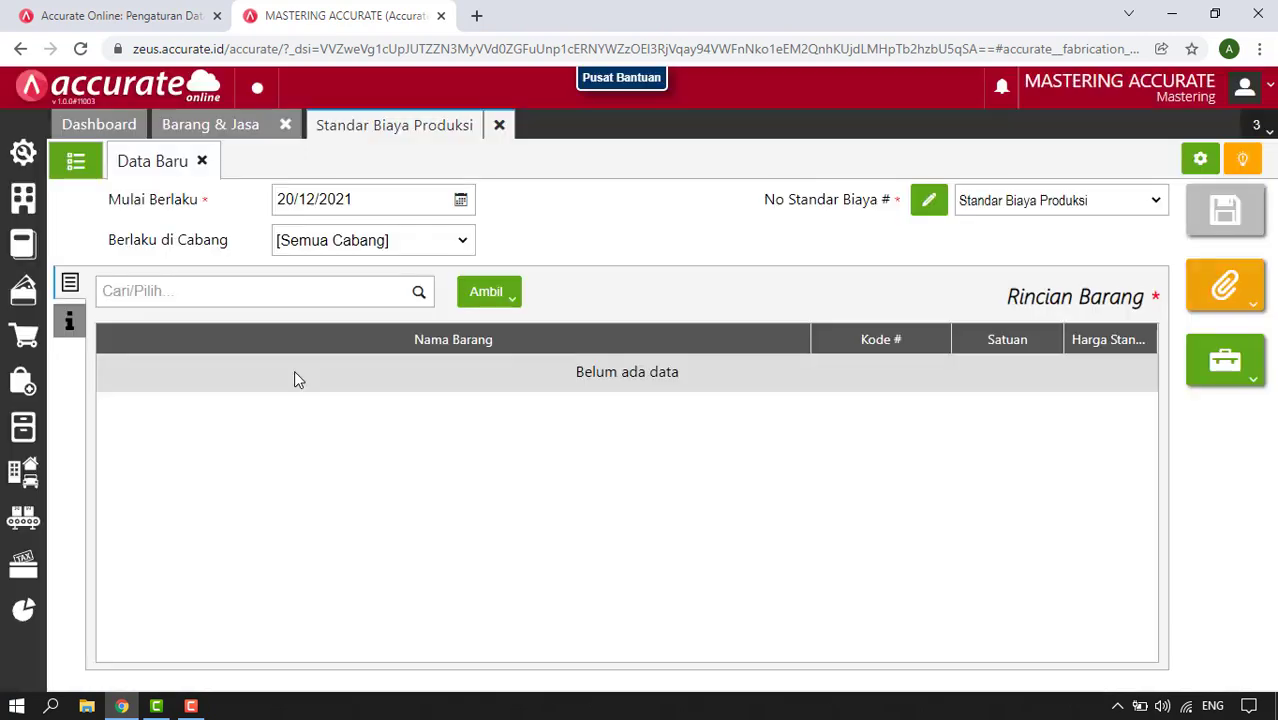
{"action": "left_click", "coordinate": [418, 290]}
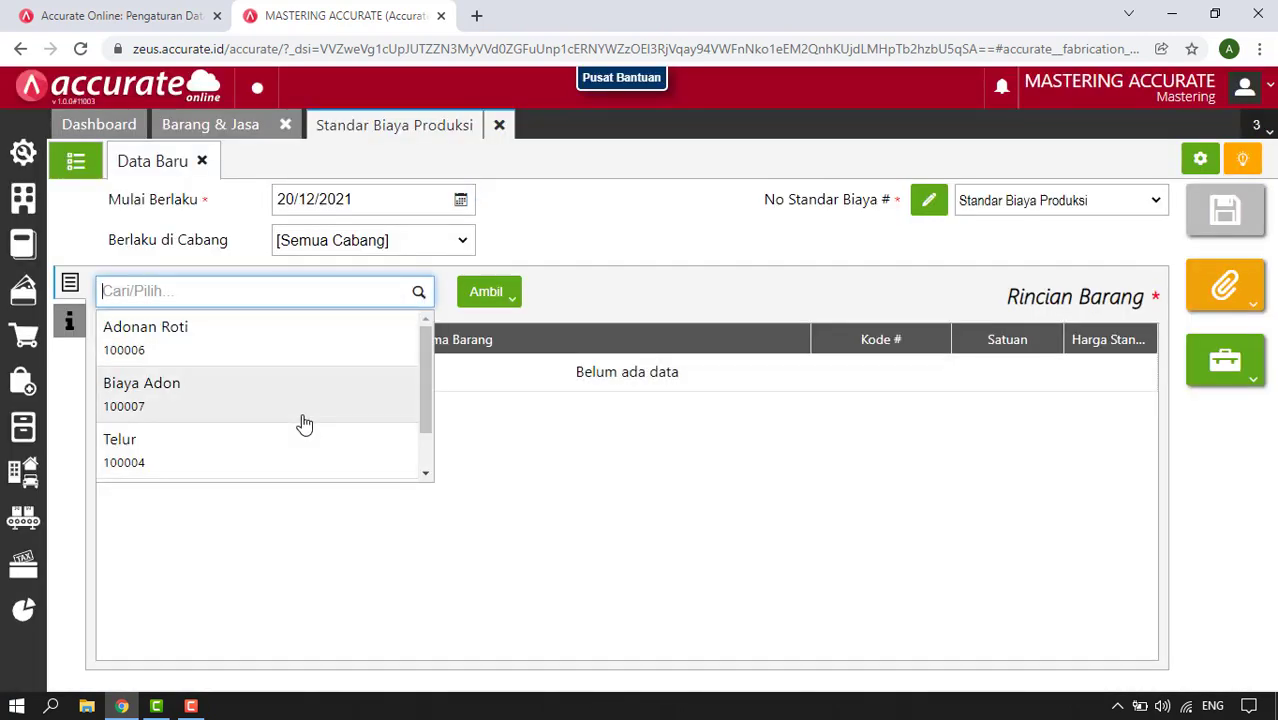
{"action": "scroll", "coordinate": [305, 424], "scroll_direction": "down", "scroll_amount": 1}
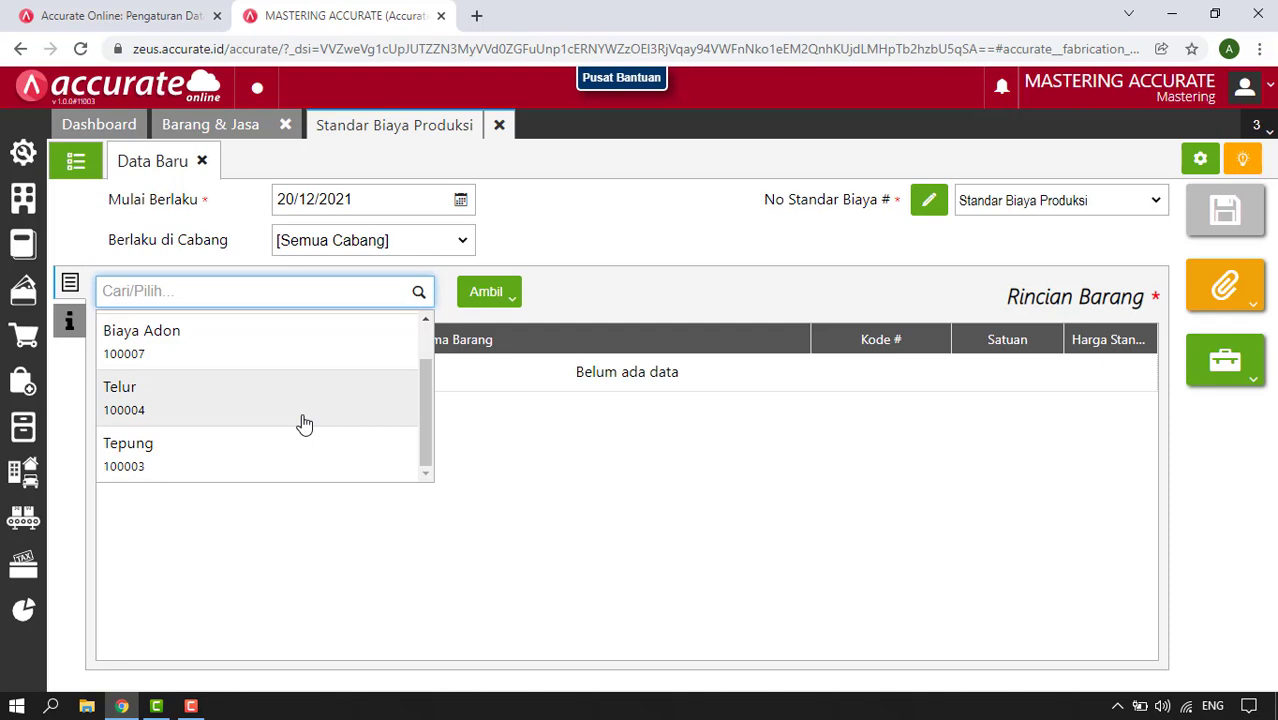
{"action": "scroll", "coordinate": [305, 424], "scroll_direction": "up", "scroll_amount": 1}
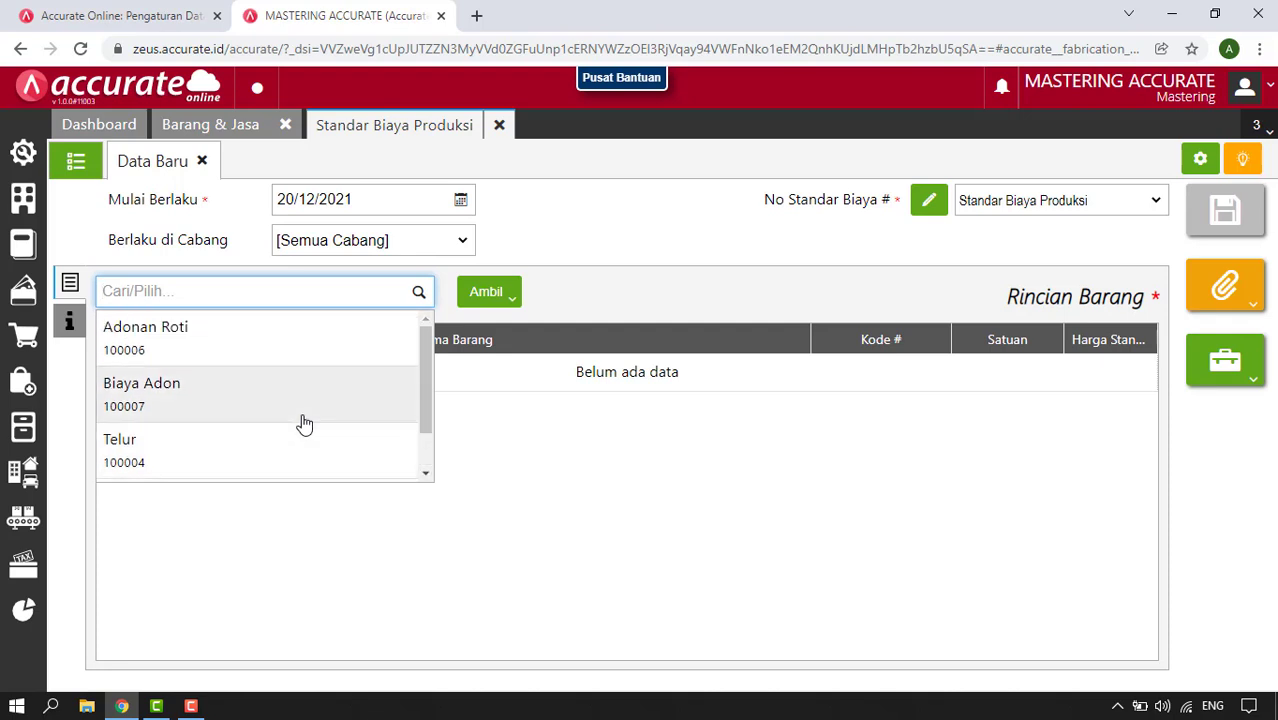
{"action": "left_click", "coordinate": [545, 248]}
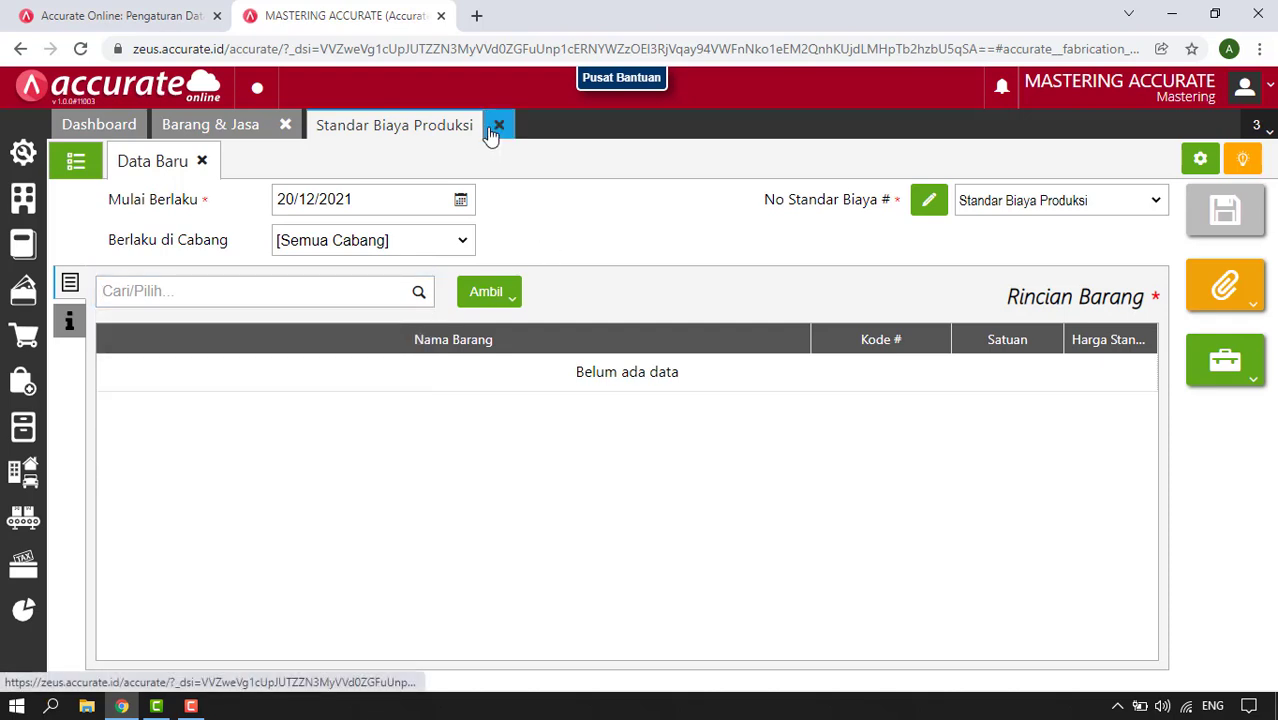
{"action": "left_click", "coordinate": [493, 130]}
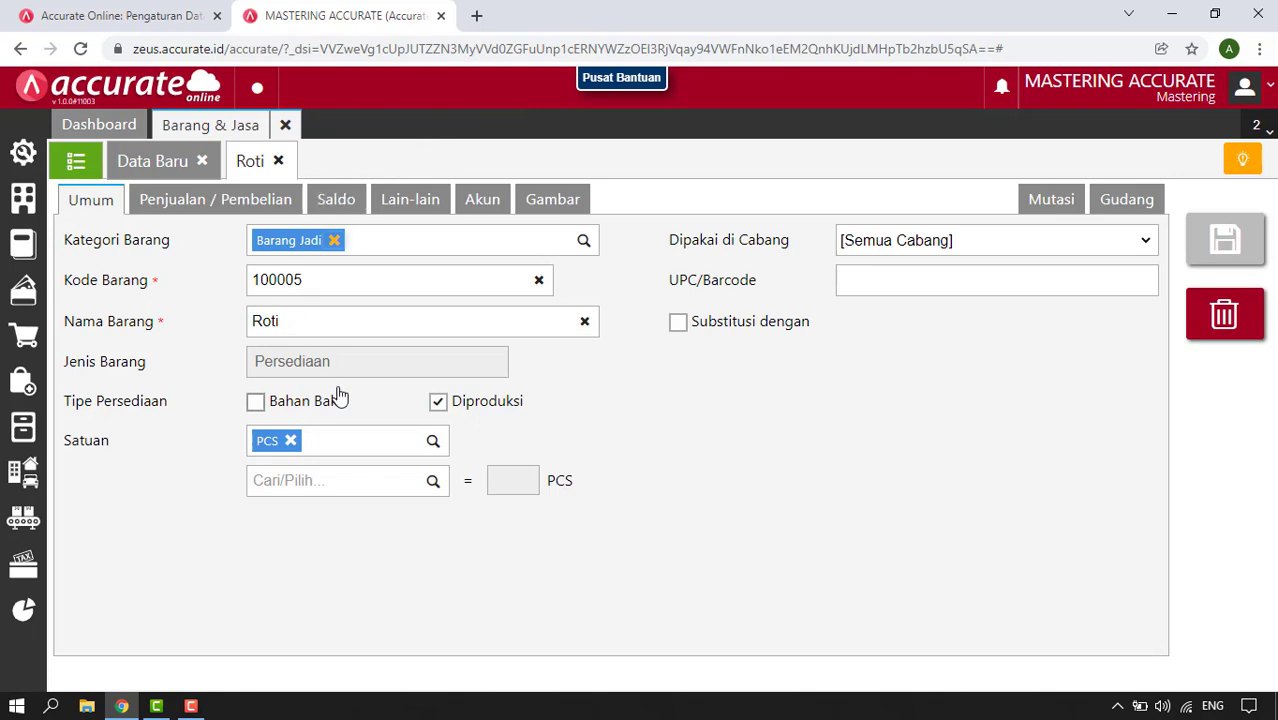
Open the Biaya Adon production cost item from the item list and examine its general data.
{"action": "left_click", "coordinate": [80, 170]}
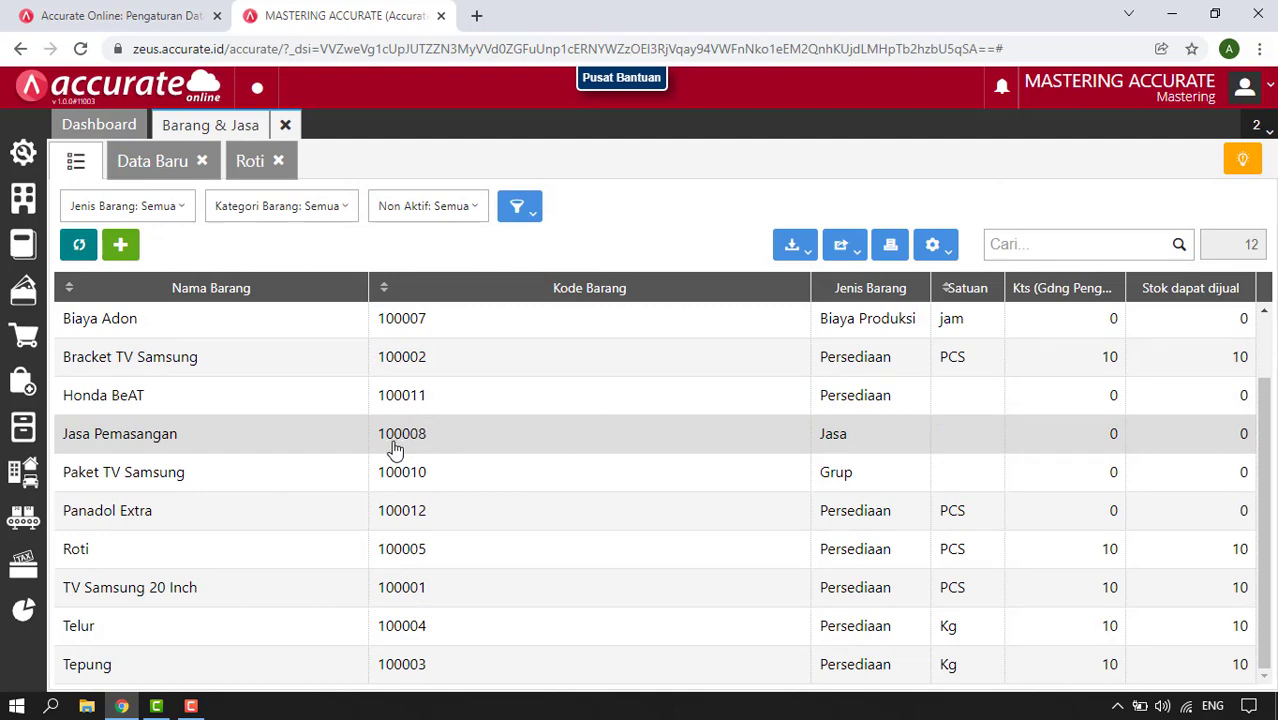
{"action": "scroll", "coordinate": [395, 450], "scroll_direction": "up", "scroll_amount": 2}
{"action": "left_click", "coordinate": [200, 405]}
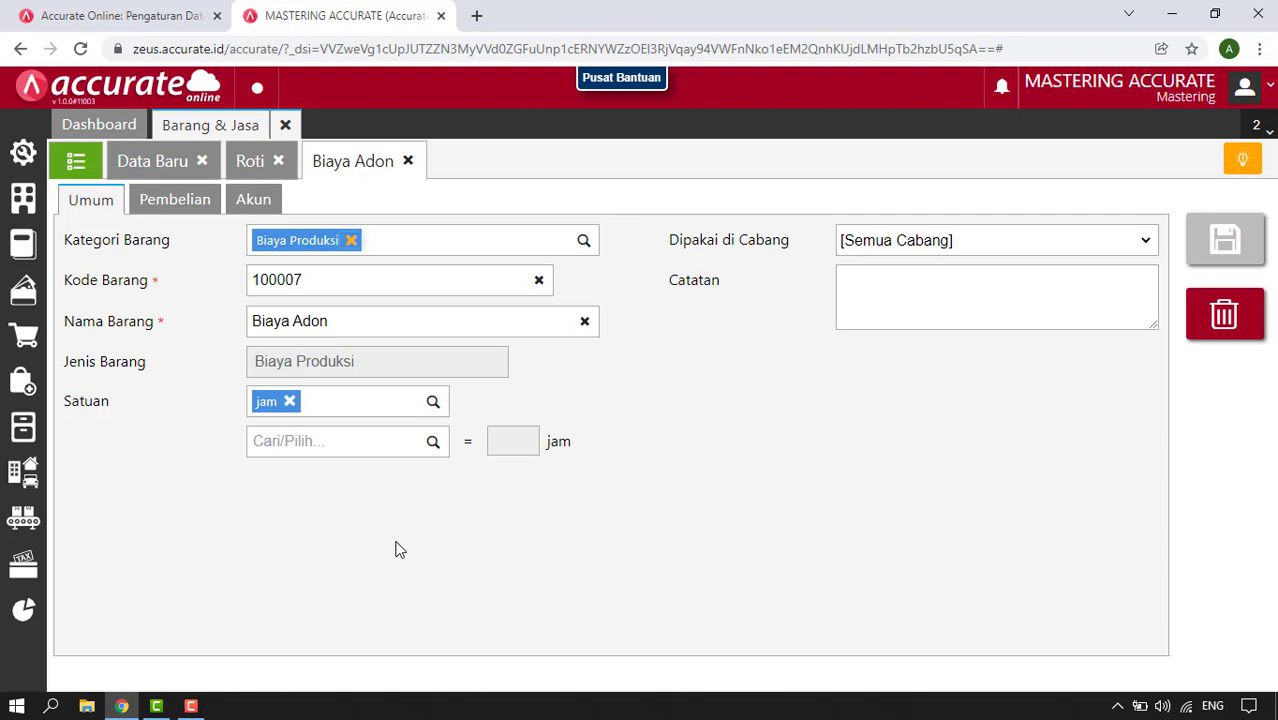
Look for Biaya Adon among the selectable items of a new Standar Biaya Produksi, close that form, and examine Biaya Adon's accounts.
{"action": "left_click", "coordinate": [24, 517]}
{"action": "left_click", "coordinate": [152, 400]}
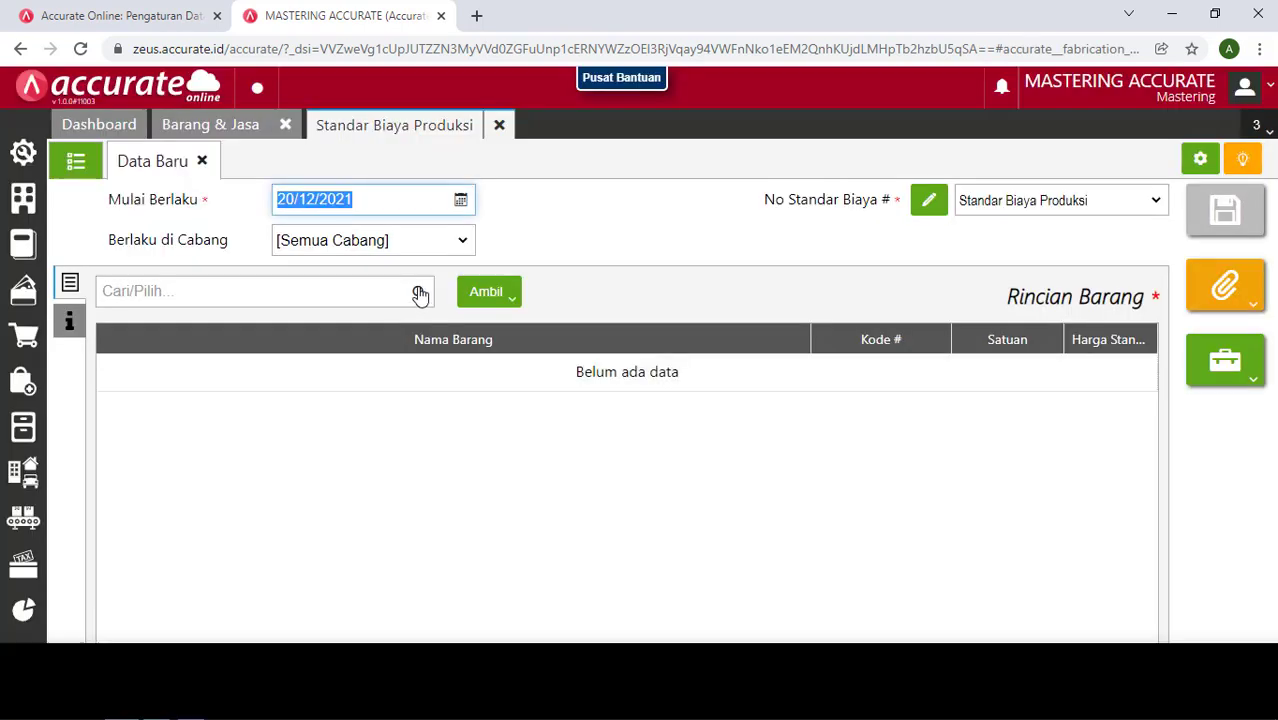
{"action": "left_click", "coordinate": [419, 293]}
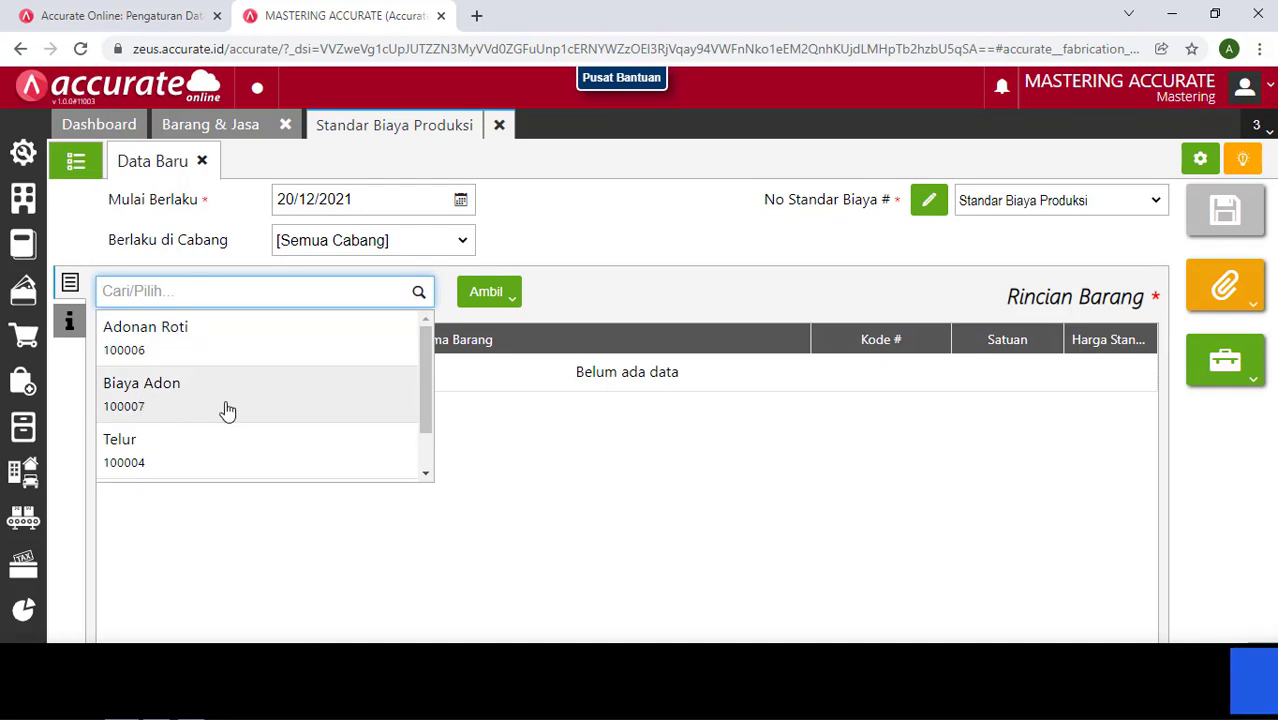
{"action": "left_click", "coordinate": [499, 125]}
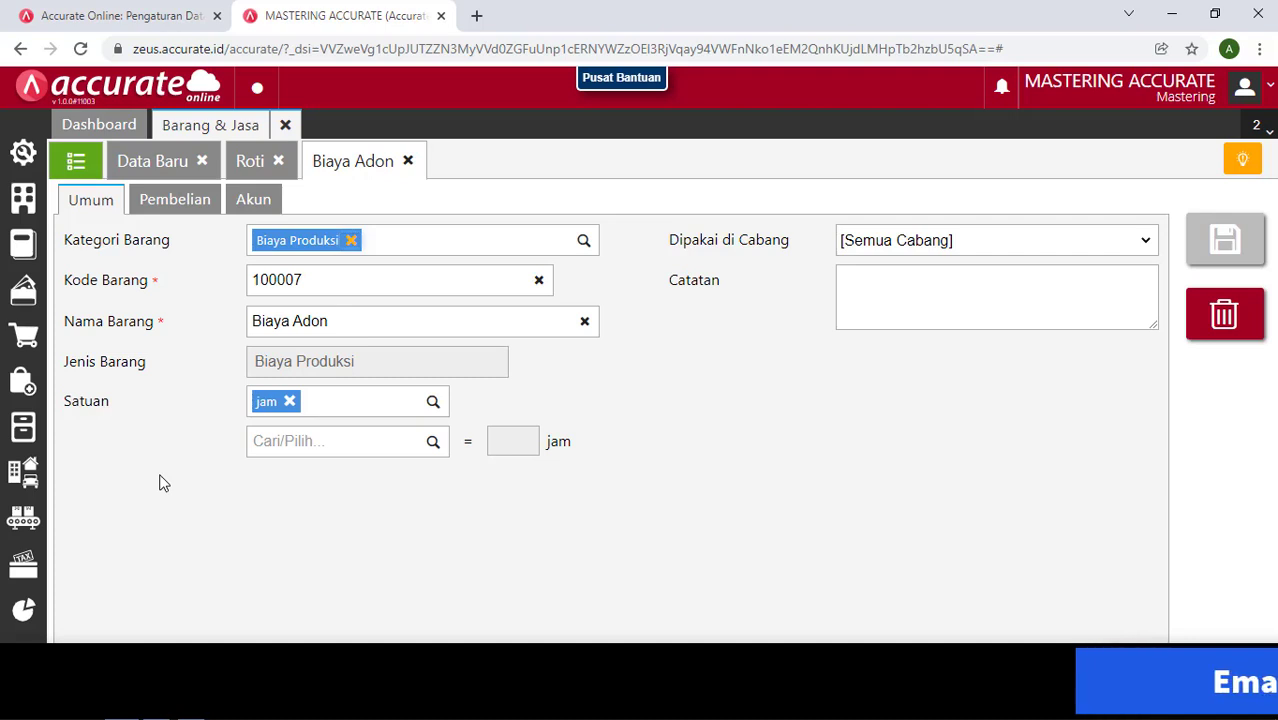
{"action": "left_click", "coordinate": [257, 205]}
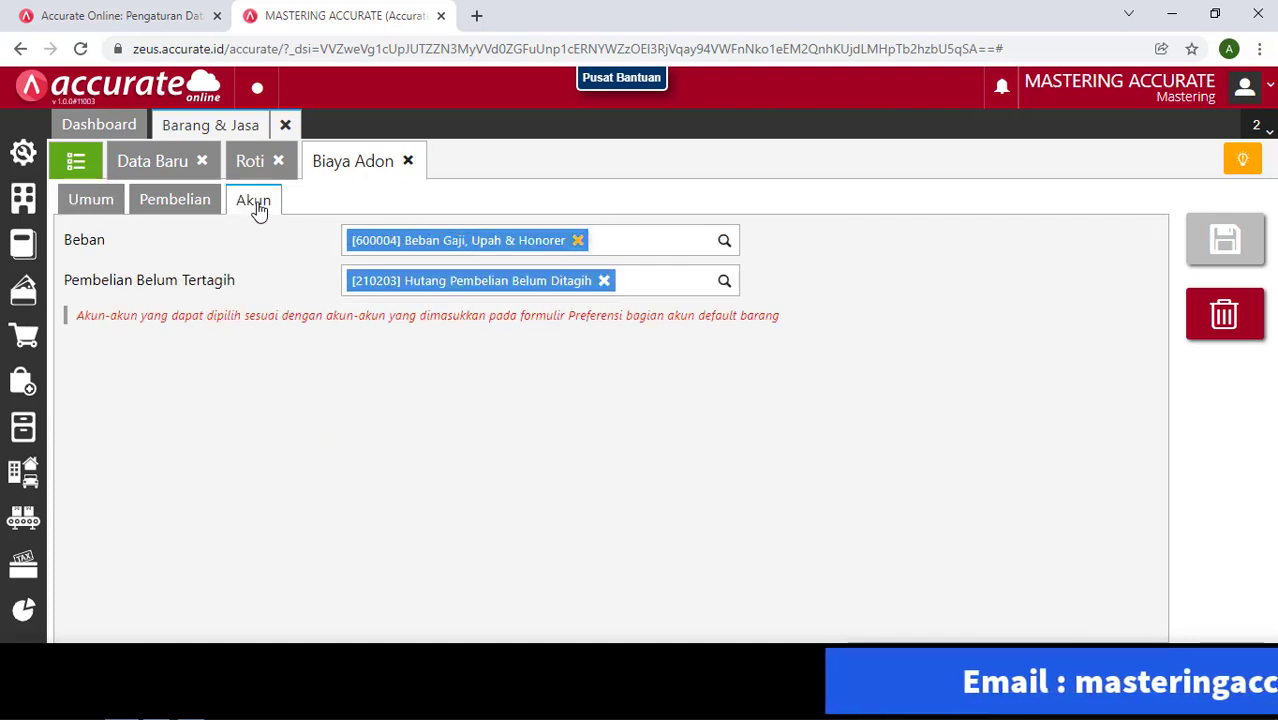